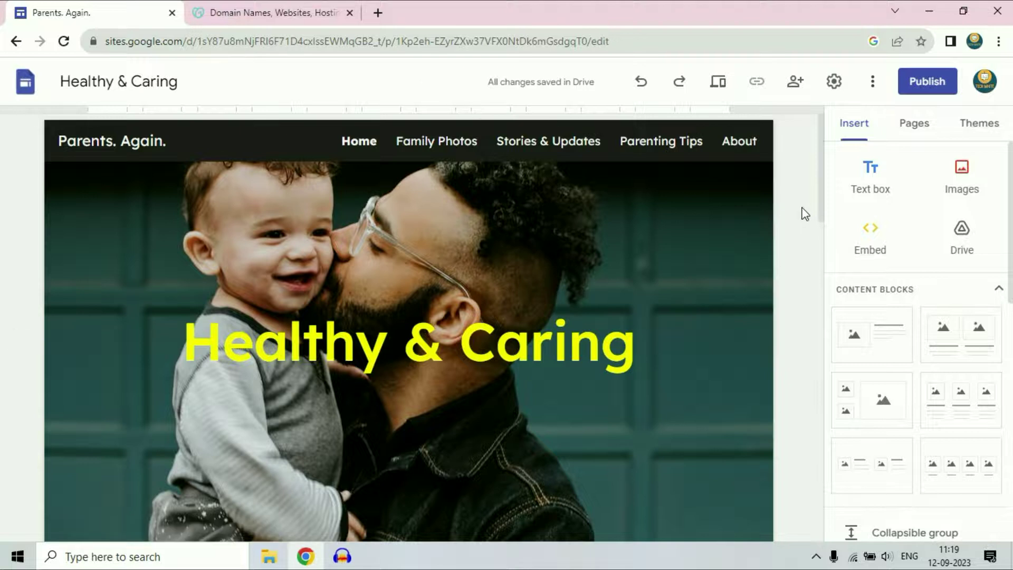
# Start custom domain setup from the site's Settings and focus the empty domain field
pyautogui.scroll(-5, 804, 213)
pyautogui.scroll(5, 803, 213)
pyautogui.moveTo(340, 241)
pyautogui.click(837, 85)
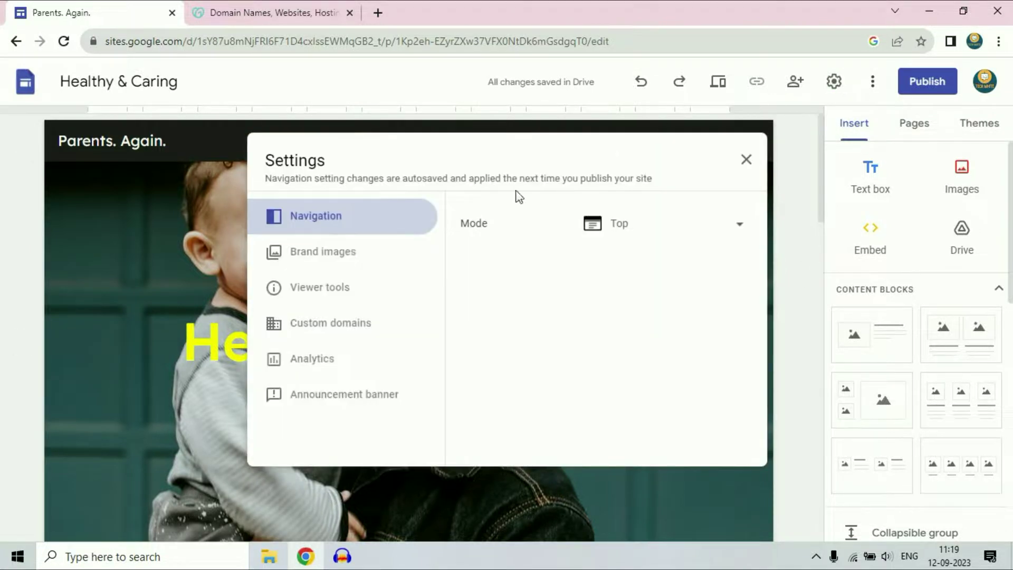
pyautogui.click(361, 323)
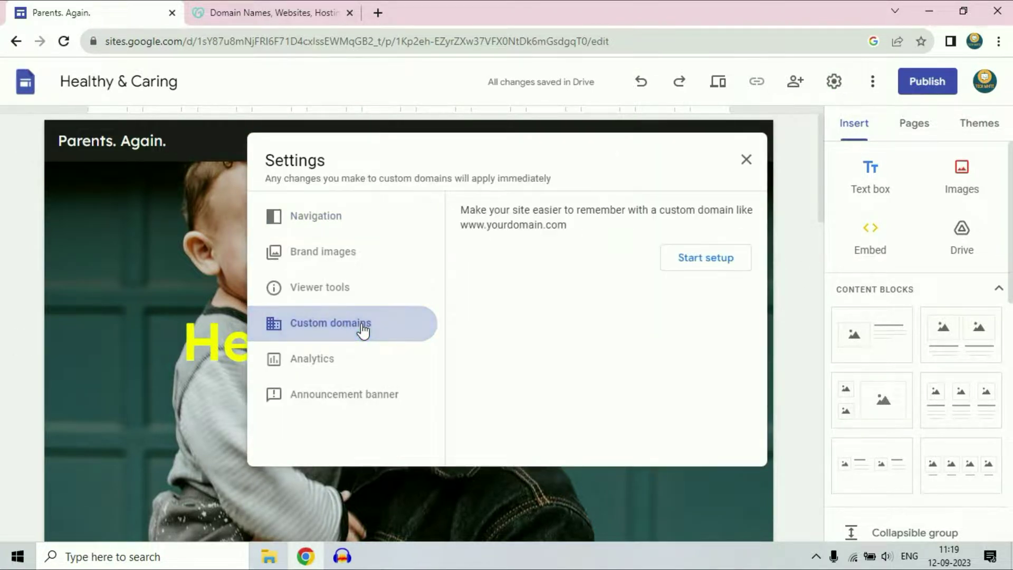
pyautogui.click(710, 259)
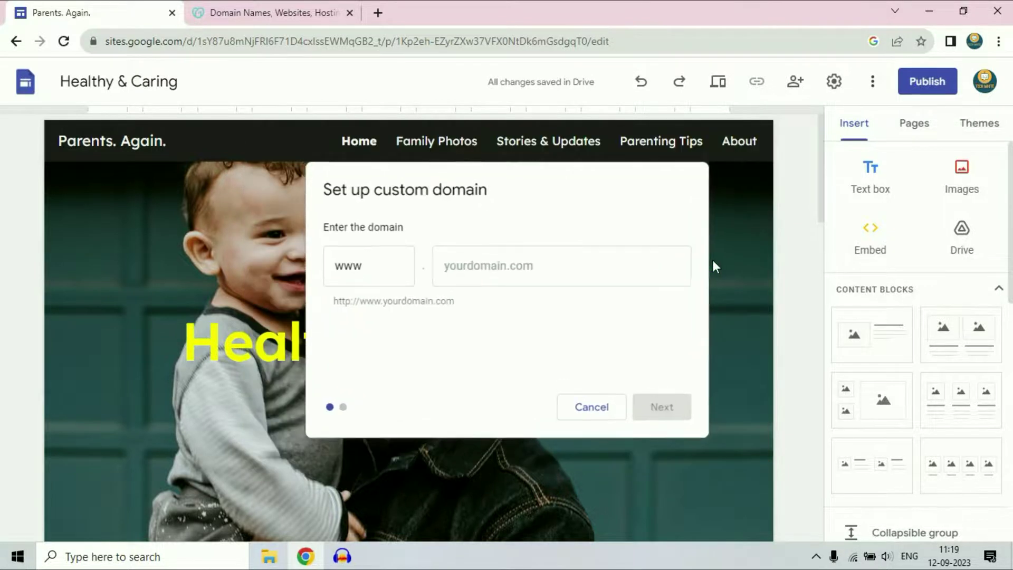
pyautogui.click(494, 272)
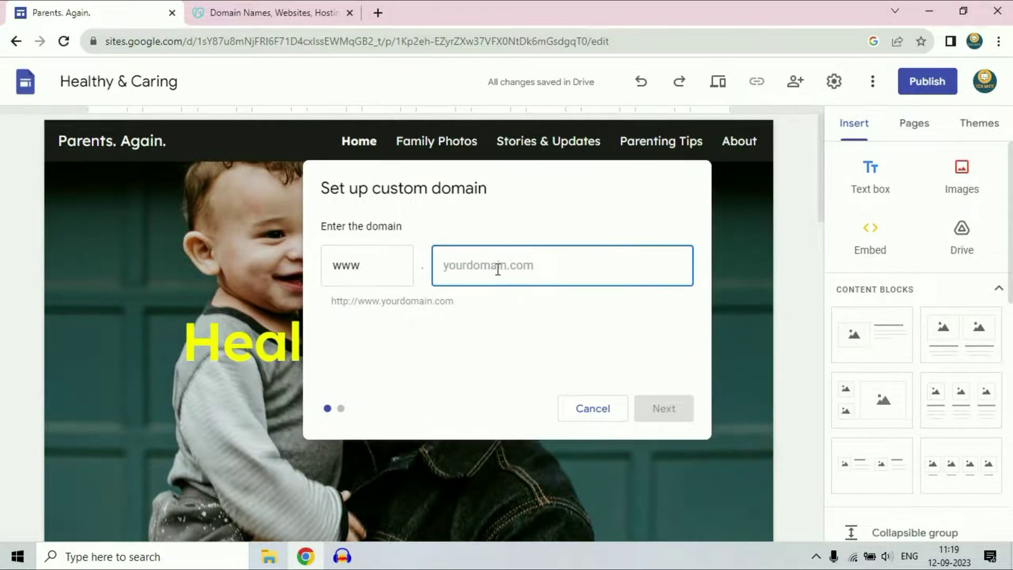
# Copy the domain name healthyandcaring.com from GoDaddy's list of owned domains
pyautogui.hotkey('ctrl', 'Tab')
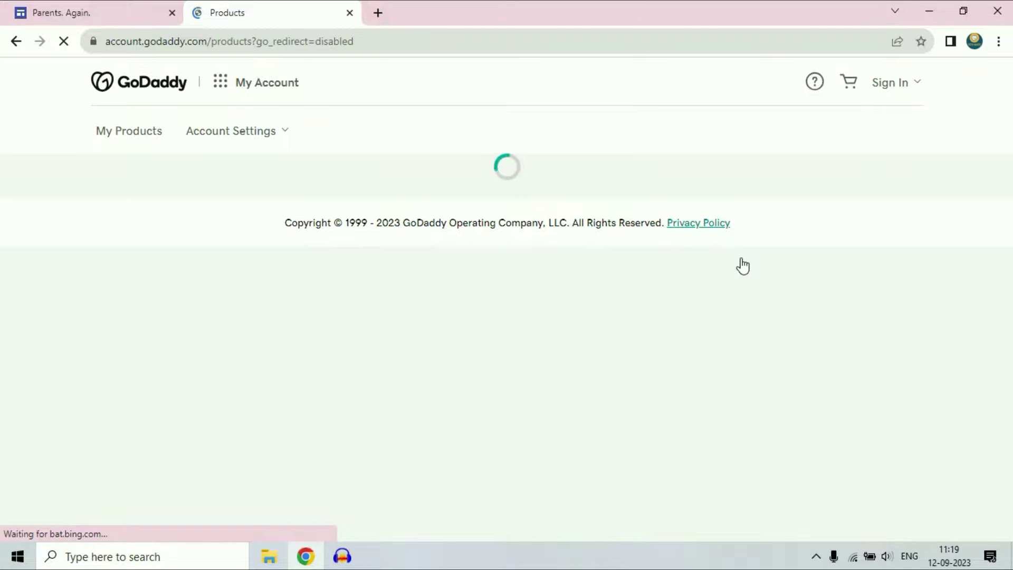
pyautogui.scroll(-10, 649, 140)
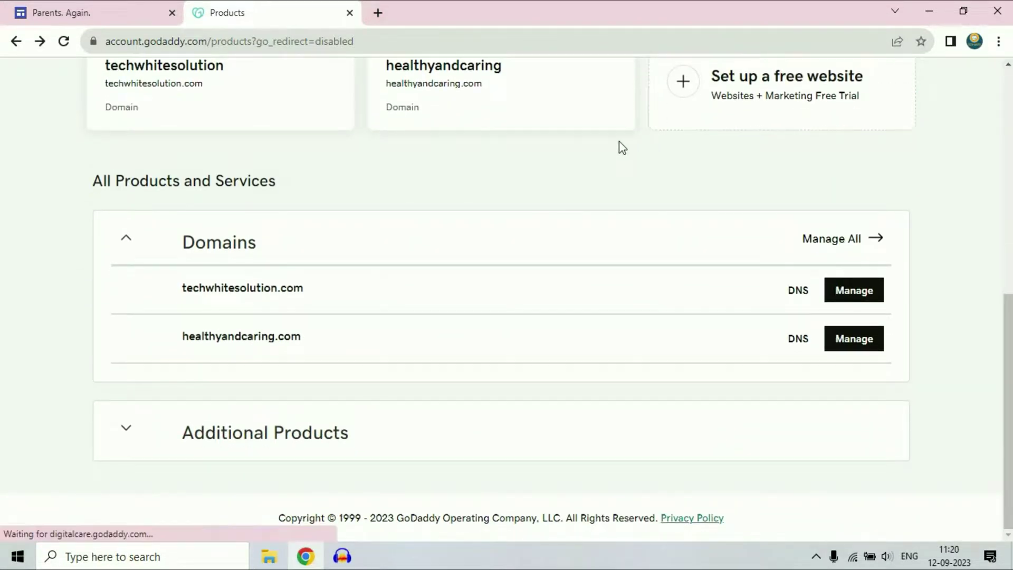
pyautogui.click(182, 337)
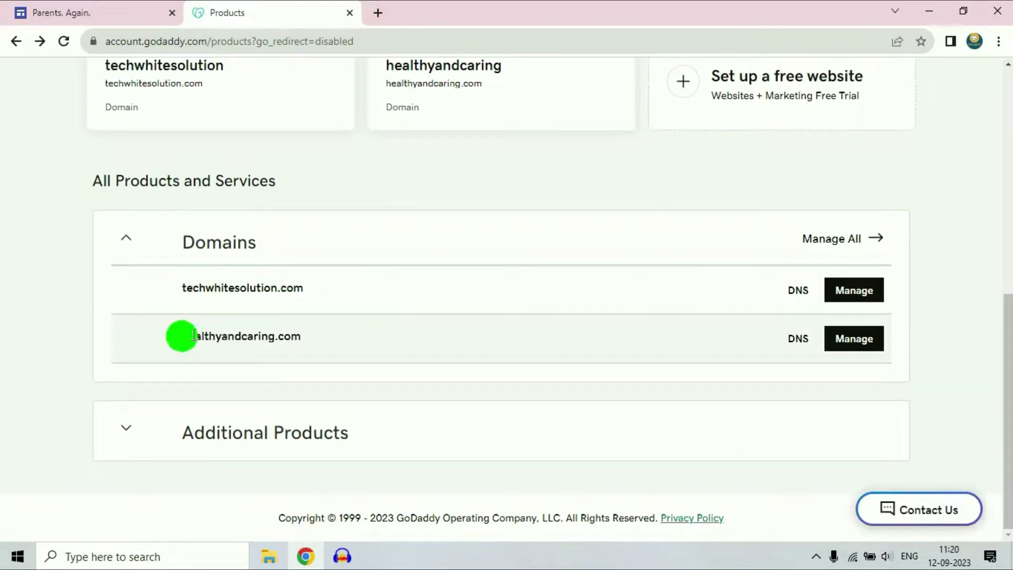
pyautogui.moveTo(194, 335); pyautogui.dragTo(299, 331)
pyautogui.rightClick(284, 340)
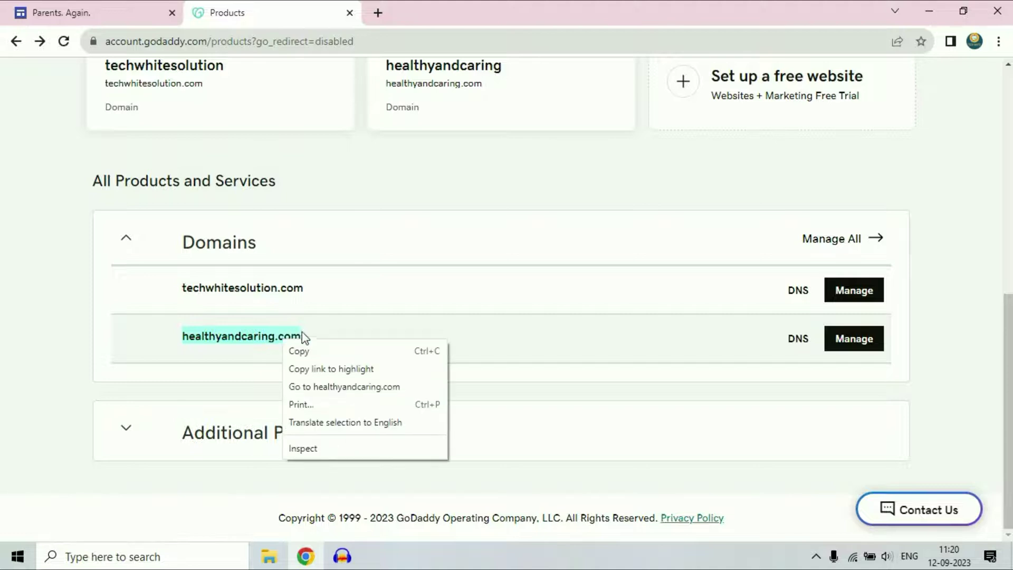
pyautogui.click(308, 350)
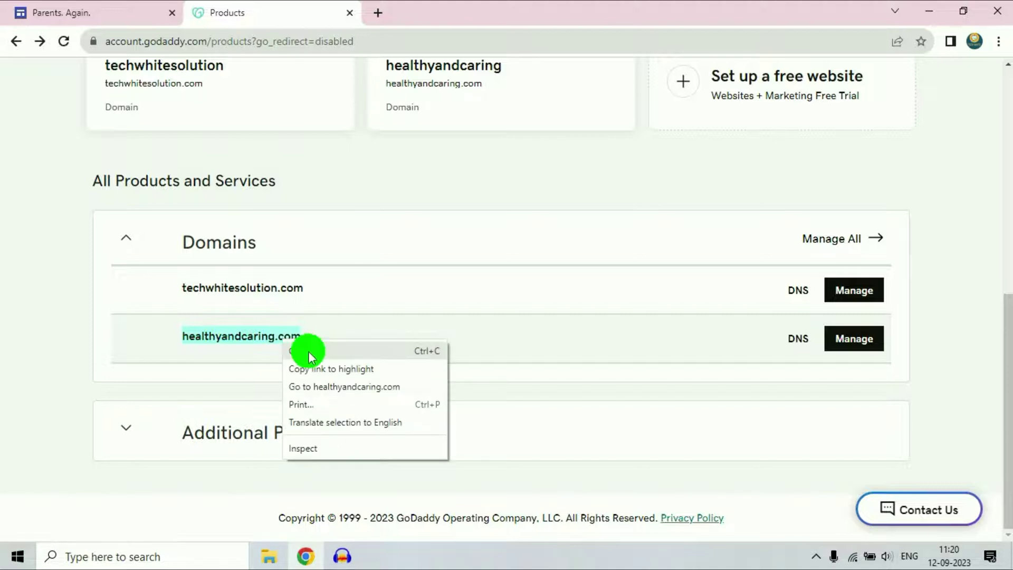
pyautogui.click(127, 6)
pyautogui.rightClick(452, 263)
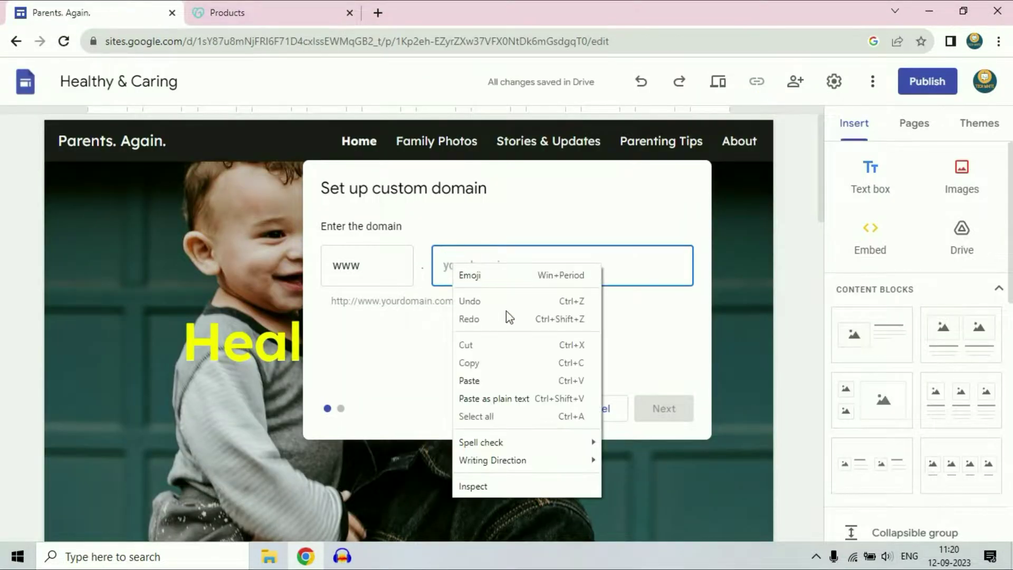
pyautogui.click(483, 381)
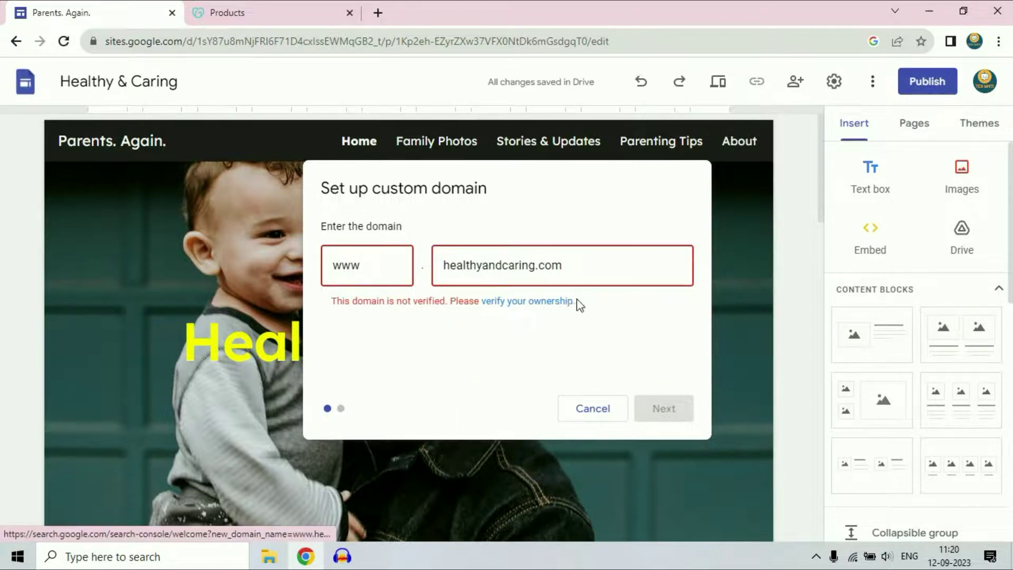
pyautogui.click(547, 311)
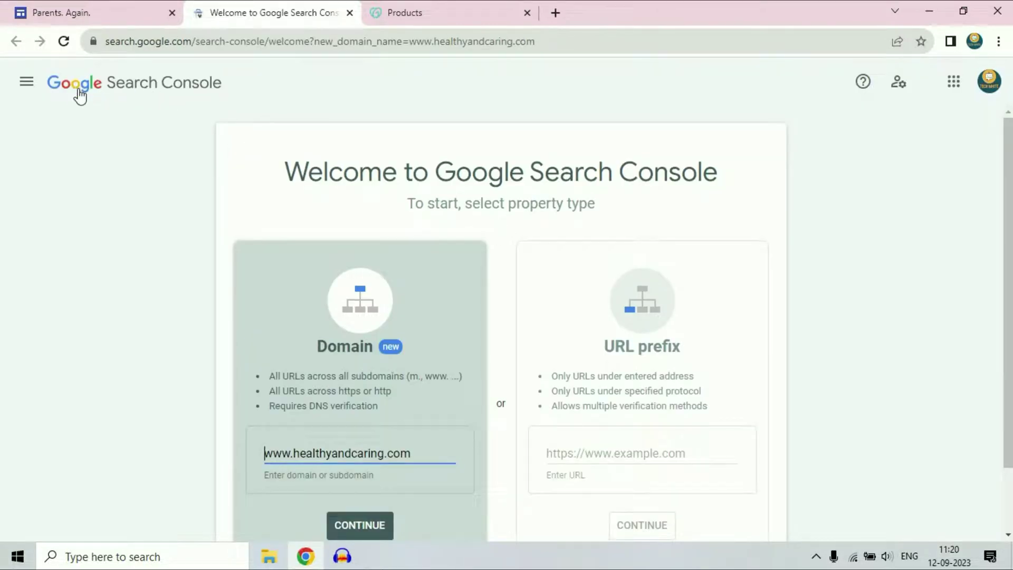
pyautogui.scroll(-1, 409, 265)
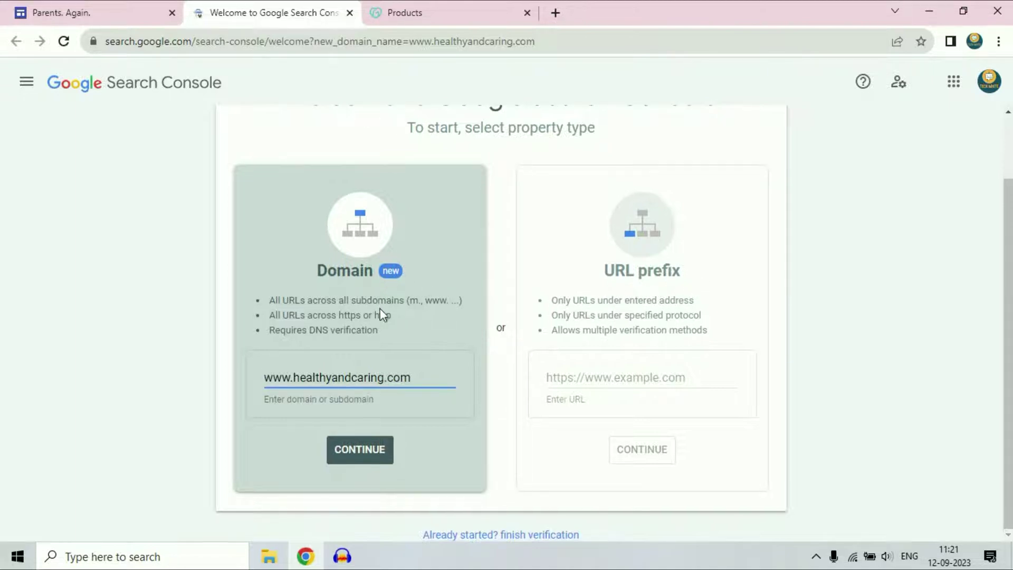
pyautogui.moveTo(437, 375); pyautogui.dragTo(278, 379)
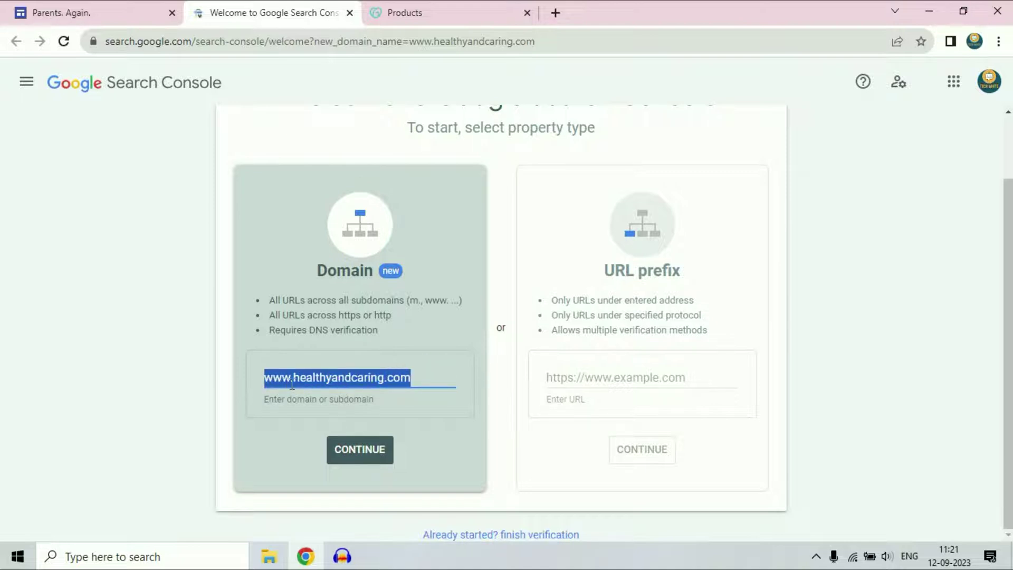
pyautogui.click(425, 376)
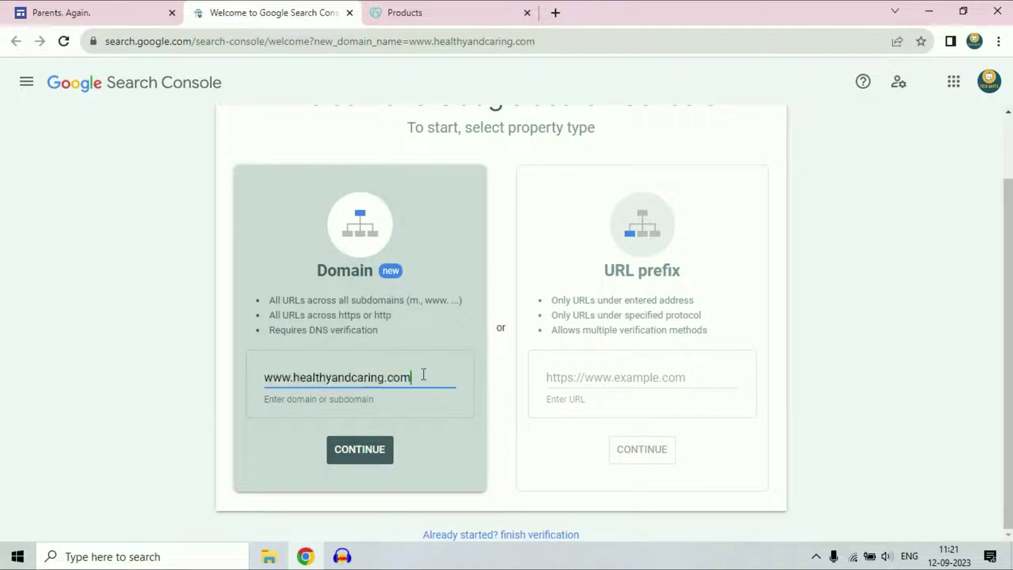
pyautogui.click(373, 449)
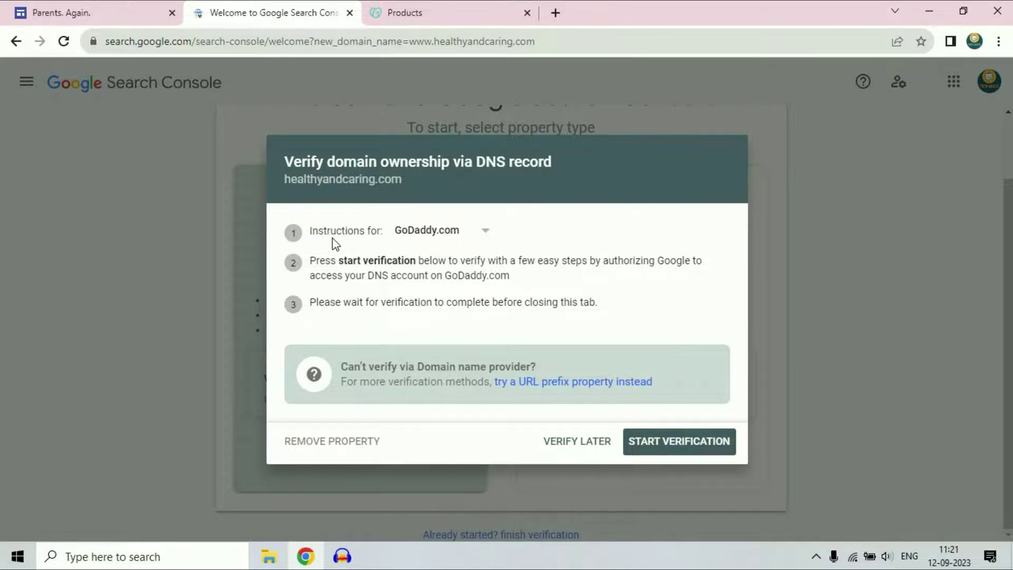
# Switch the verification instructions from GoDaddy.com to Any DNS provider
pyautogui.click(485, 235)
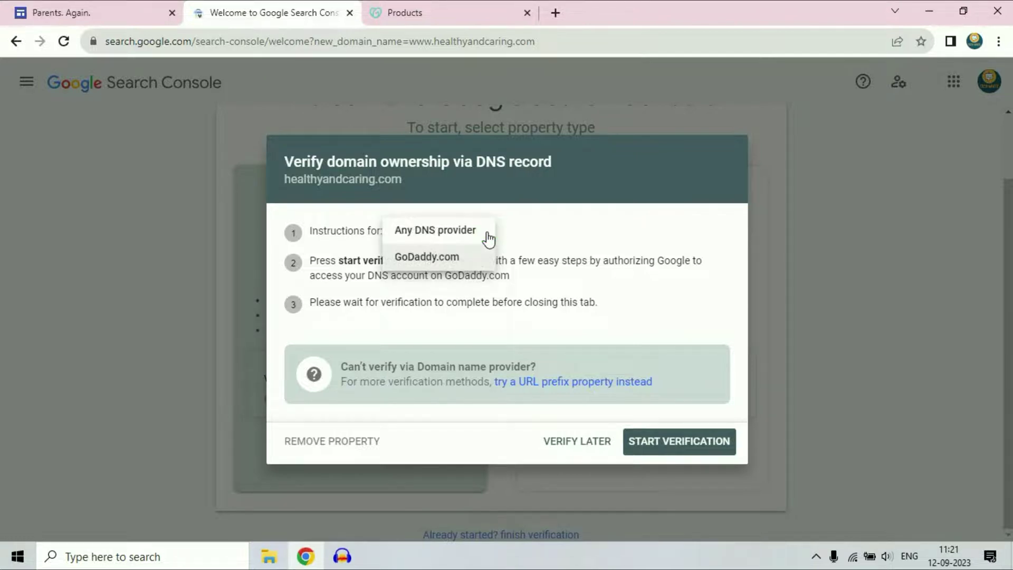
pyautogui.click(581, 230)
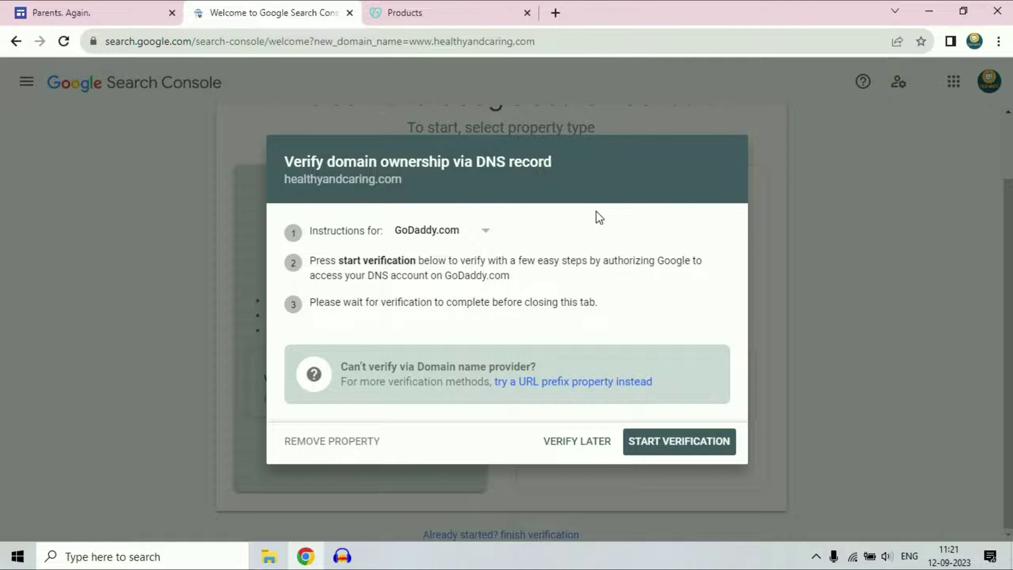
pyautogui.click(483, 231)
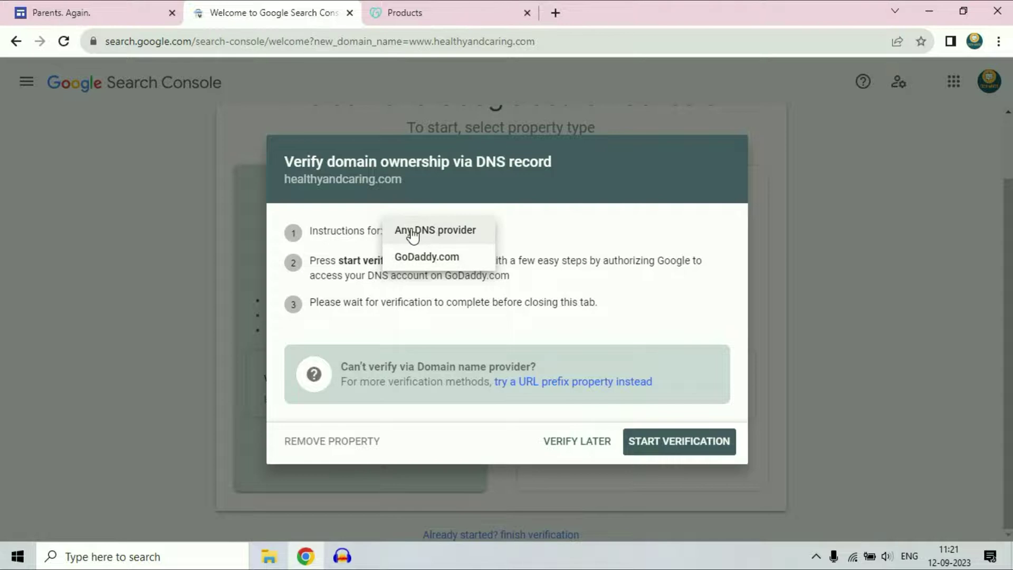
pyautogui.click(409, 233)
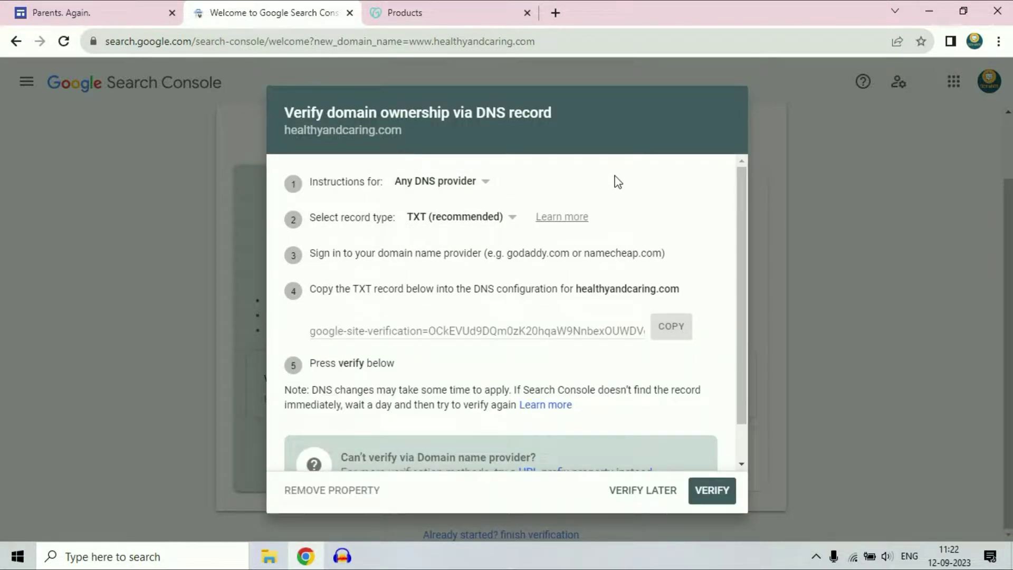
pyautogui.click(484, 181)
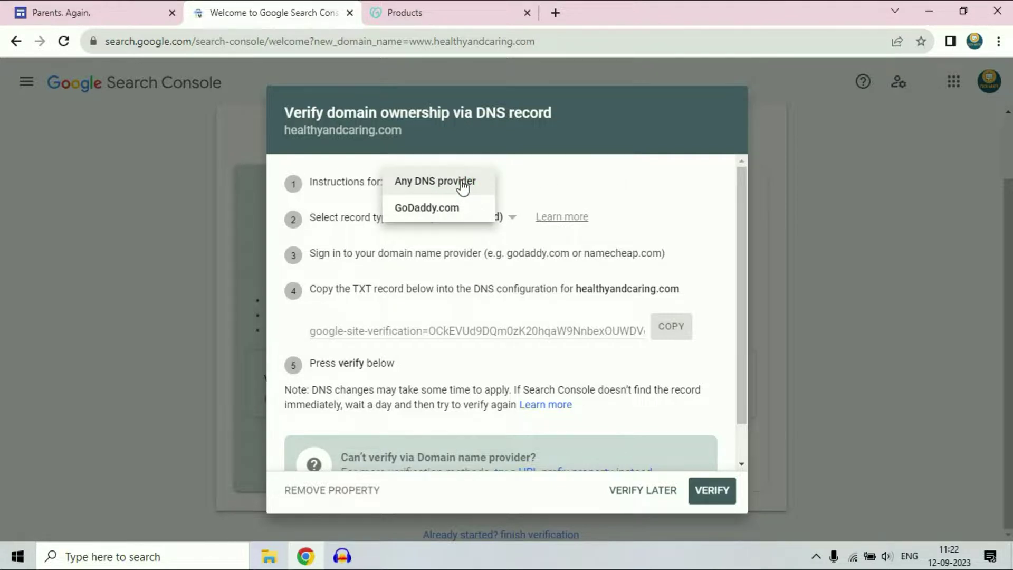
pyautogui.click(462, 185)
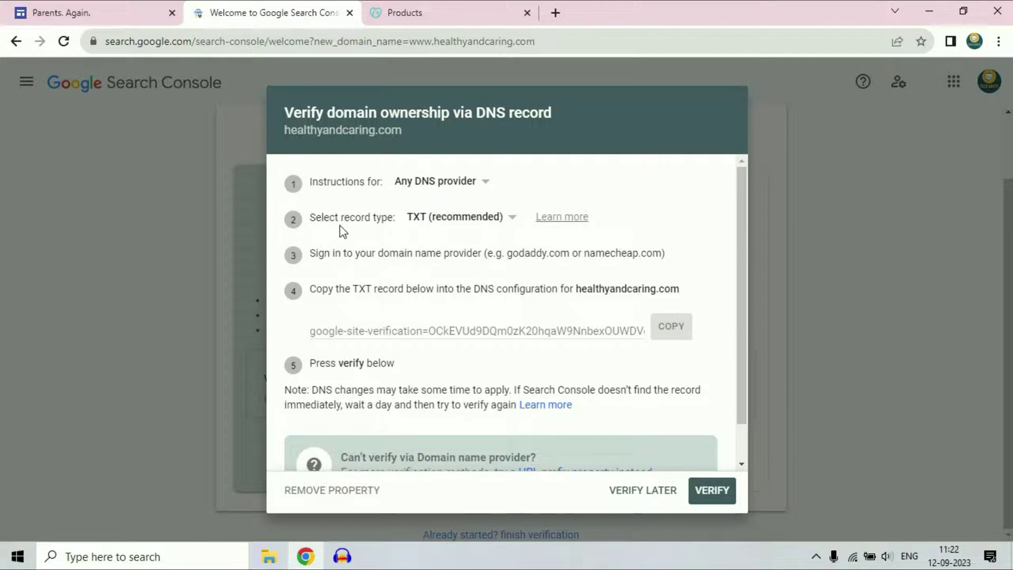
# Change the verification record type from TXT to CNAME and copy its label/host value
pyautogui.click(513, 218)
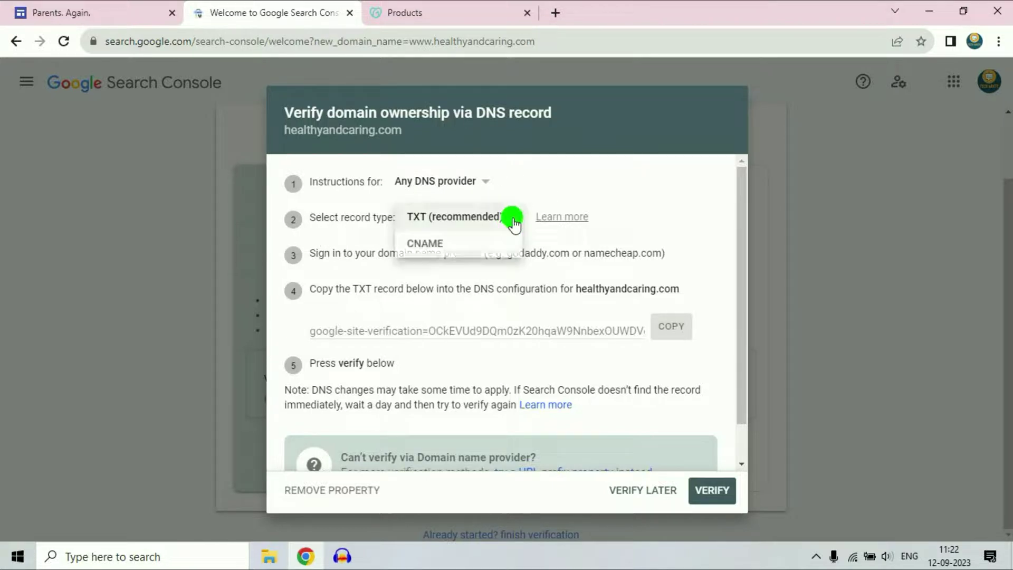
pyautogui.click(454, 246)
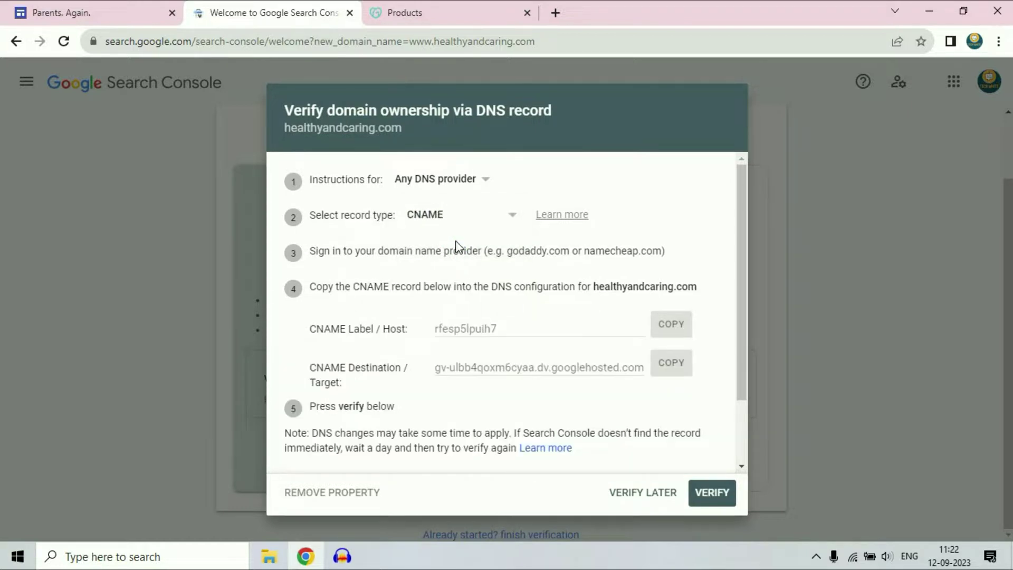
pyautogui.scroll(-2, 628, 245)
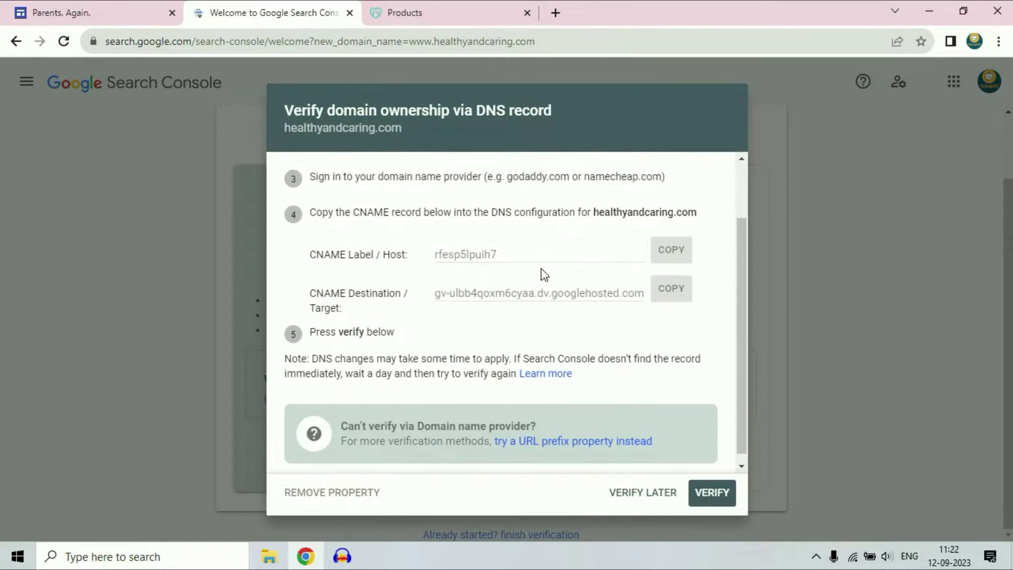
pyautogui.scroll(2, 543, 271)
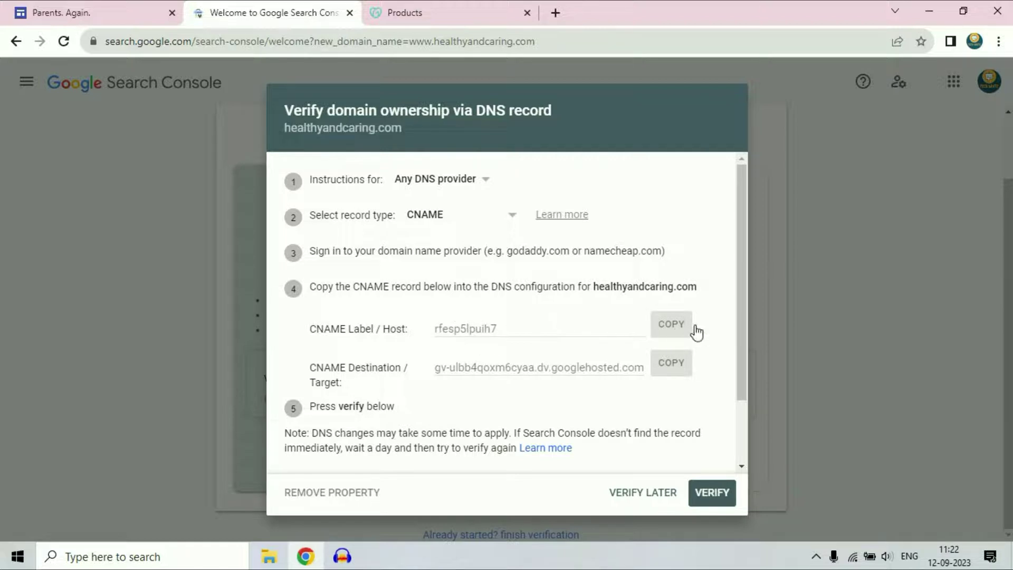
pyautogui.click(670, 332)
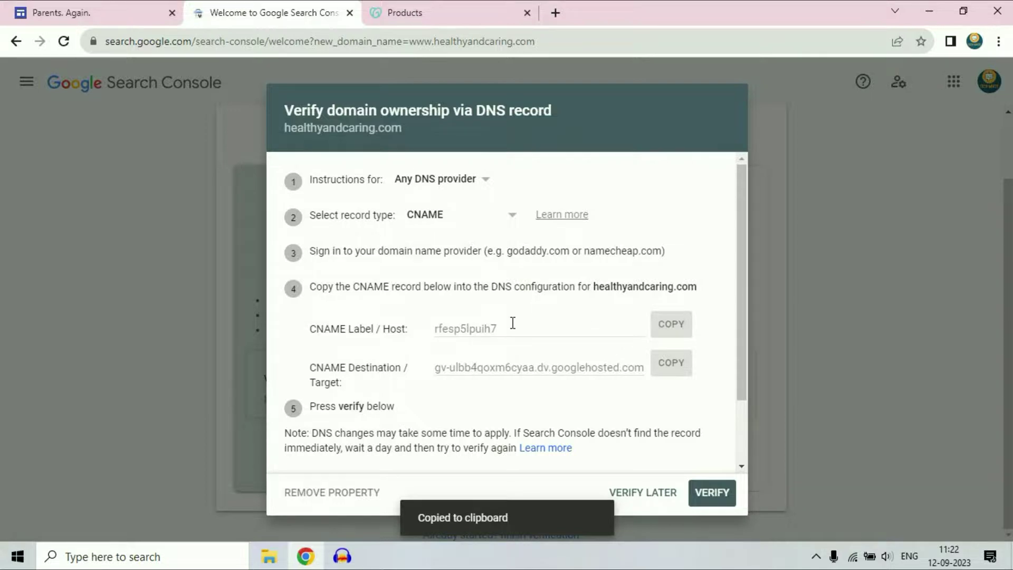
pyautogui.click(472, 14)
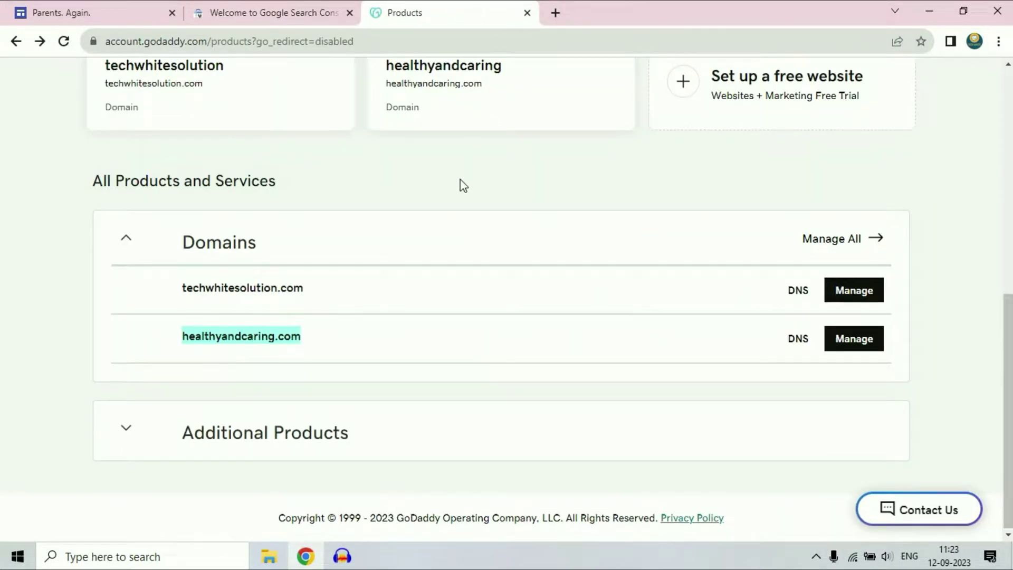
# Open healthyandcaring.com's GoDaddy DNS records, showing two NS entries and one SOA
pyautogui.click(798, 339)
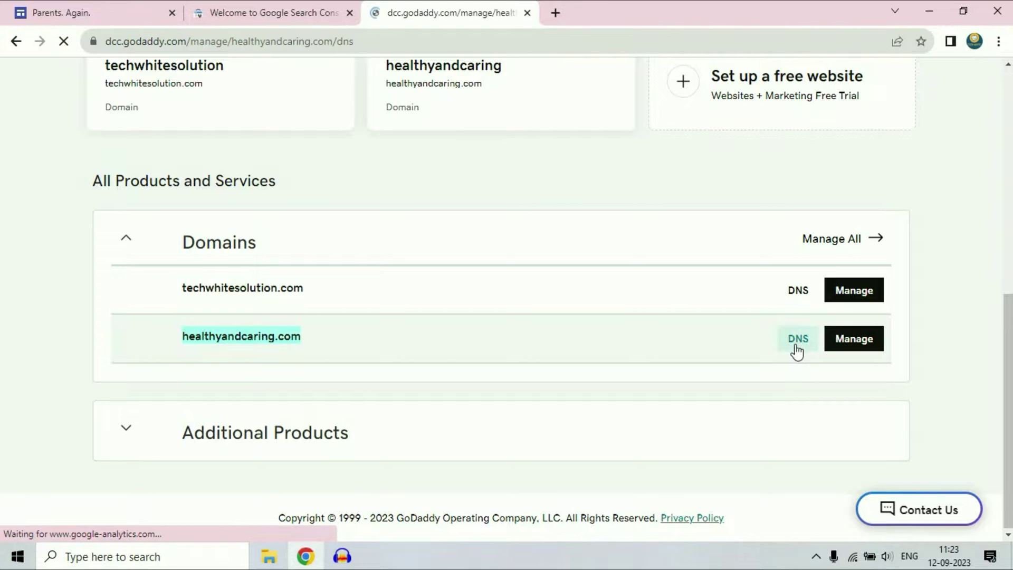
pyautogui.scroll(-5, 662, 304)
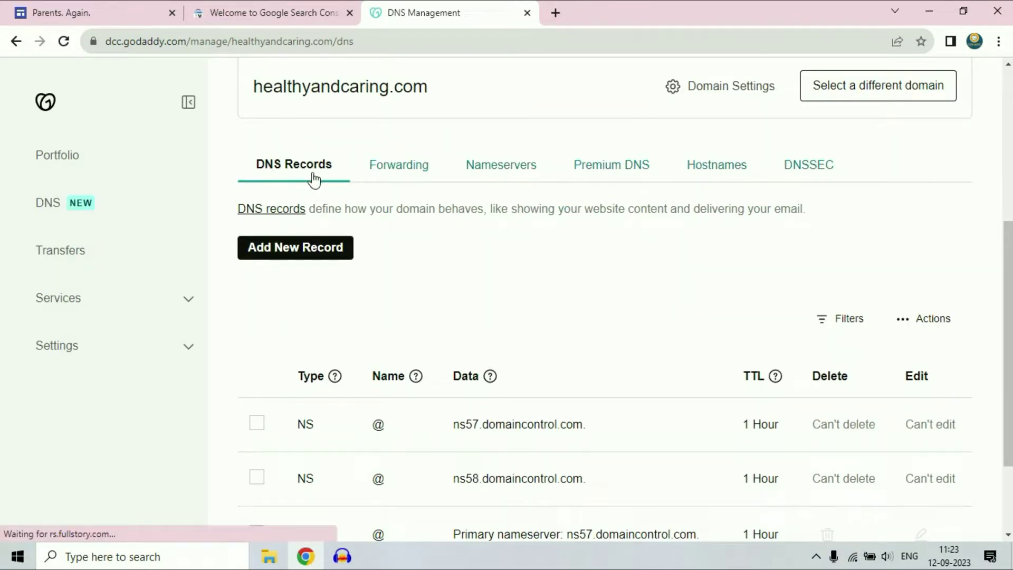
pyautogui.scroll(-1, 552, 282)
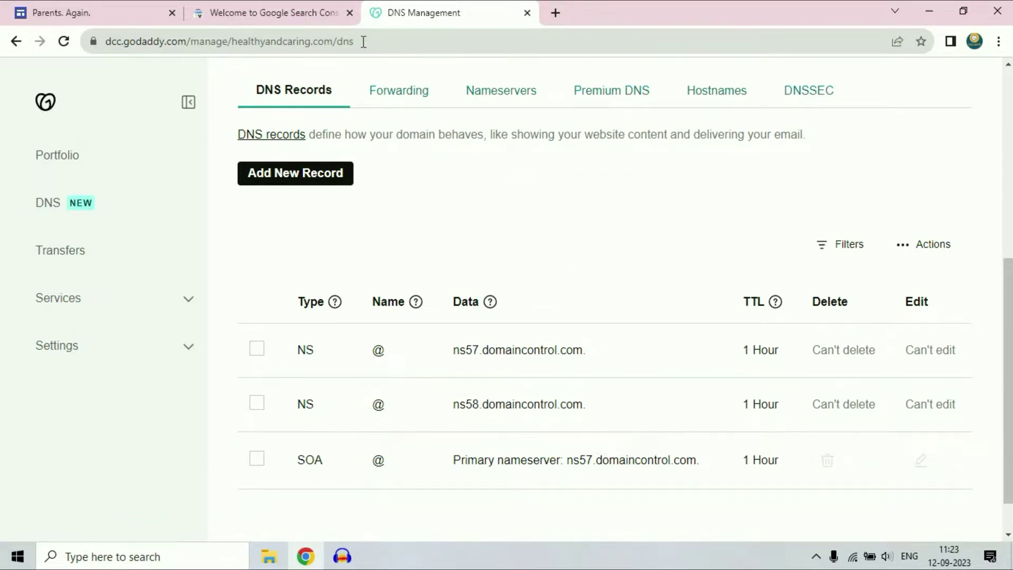
pyautogui.click(267, 12)
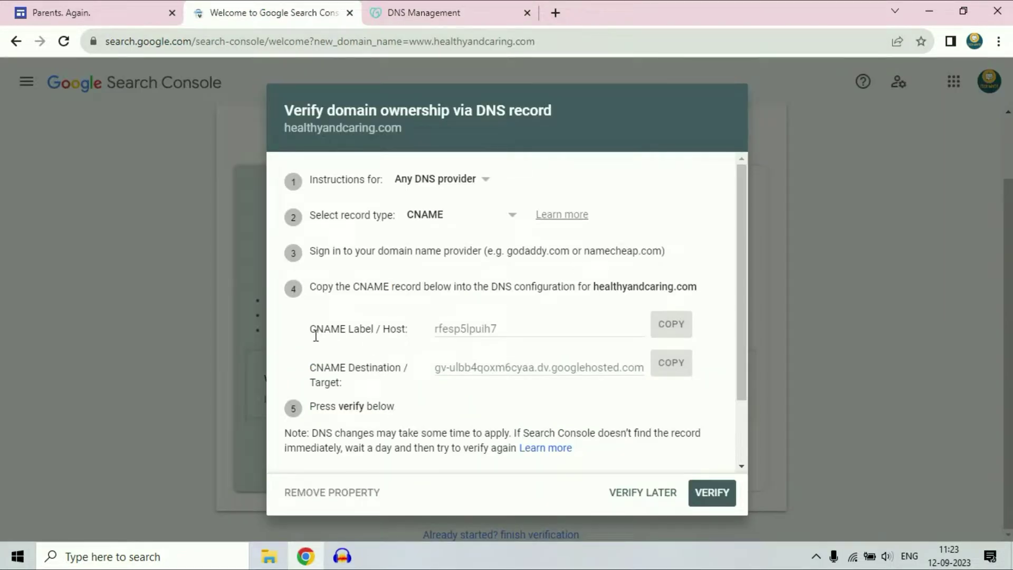
pyautogui.click(454, 16)
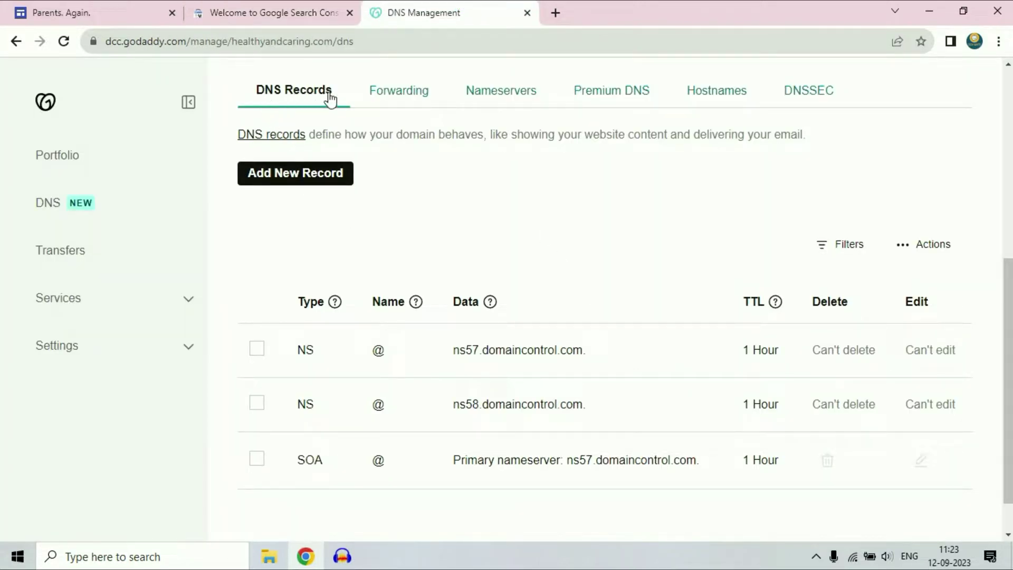
# Add a new CNAME record in GoDaddy with Search Console's label as its Name
pyautogui.click(273, 179)
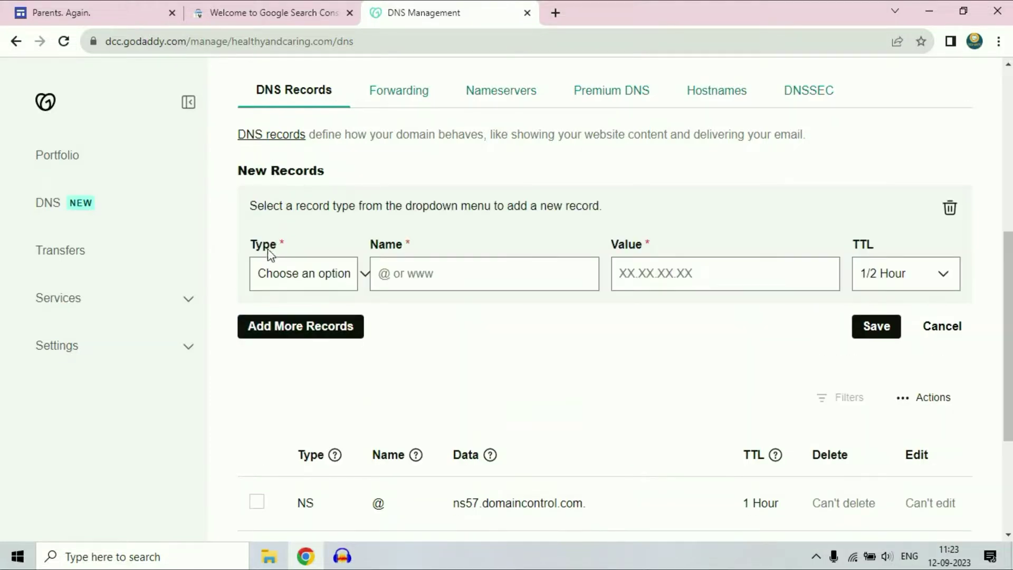
pyautogui.click(345, 277)
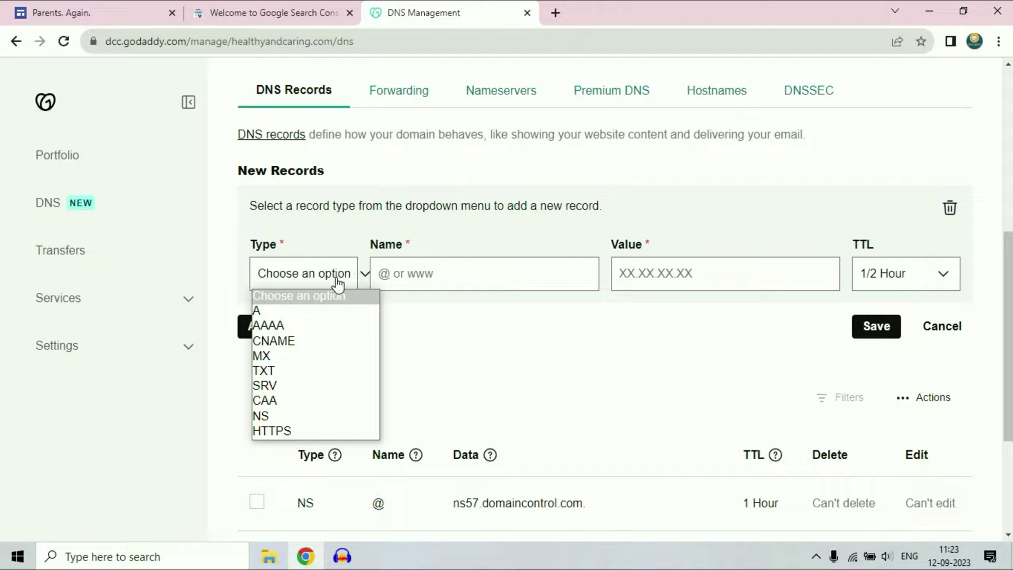
pyautogui.click(279, 342)
pyautogui.click(401, 273)
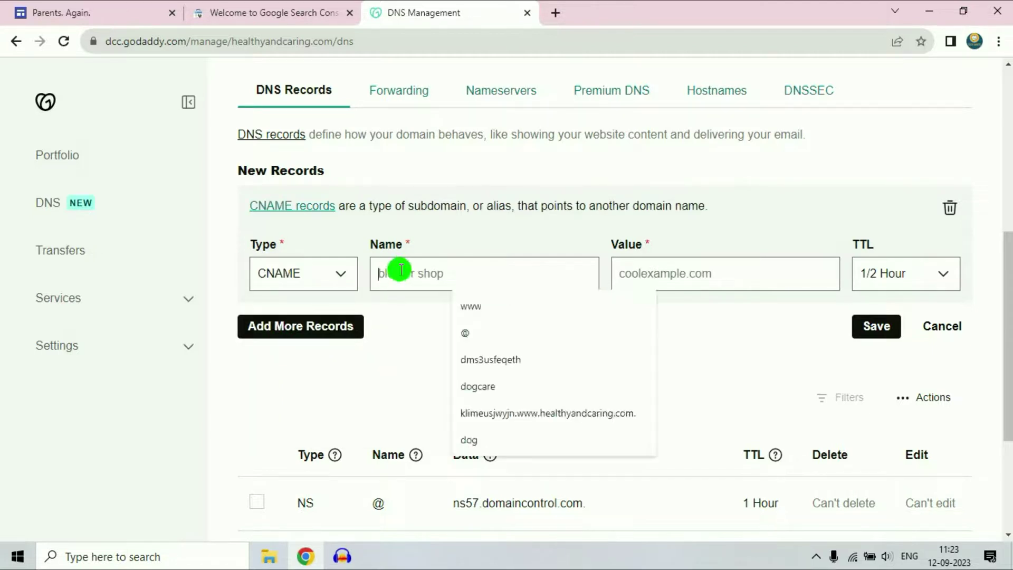
pyautogui.rightClick(397, 271)
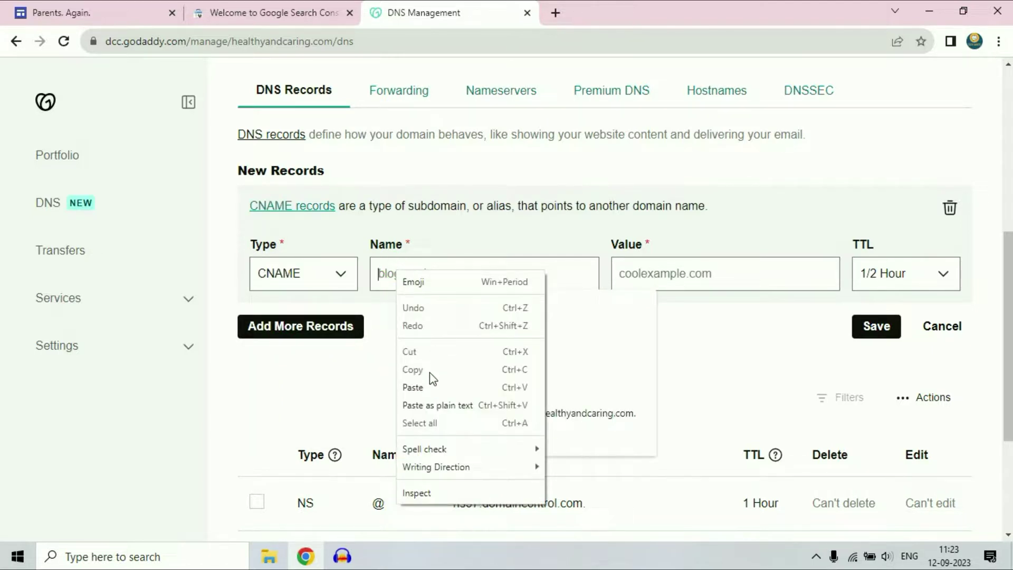
pyautogui.click(425, 388)
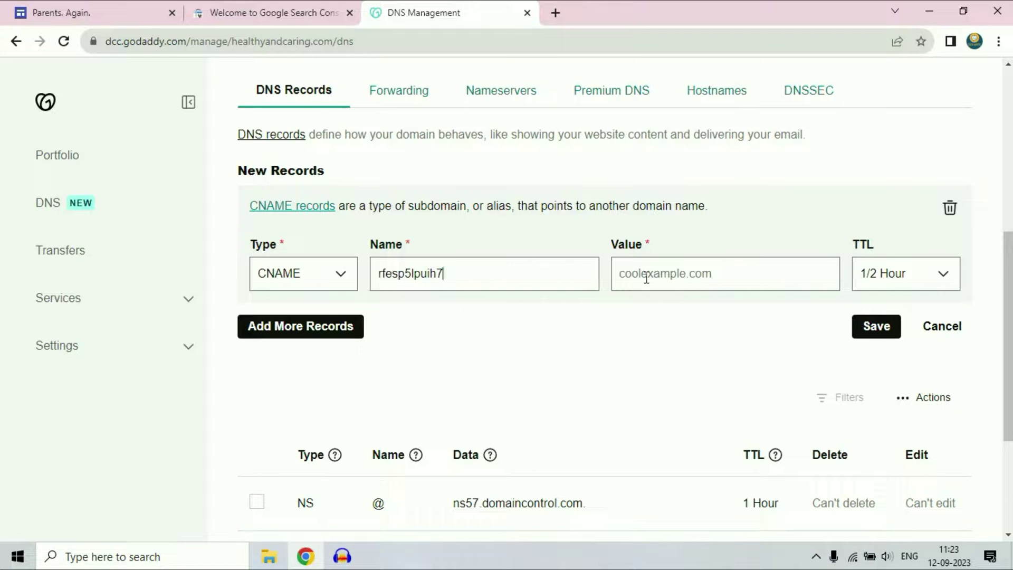
# Paste Search Console's CNAME target as the record Value and save the record
pyautogui.click(275, 13)
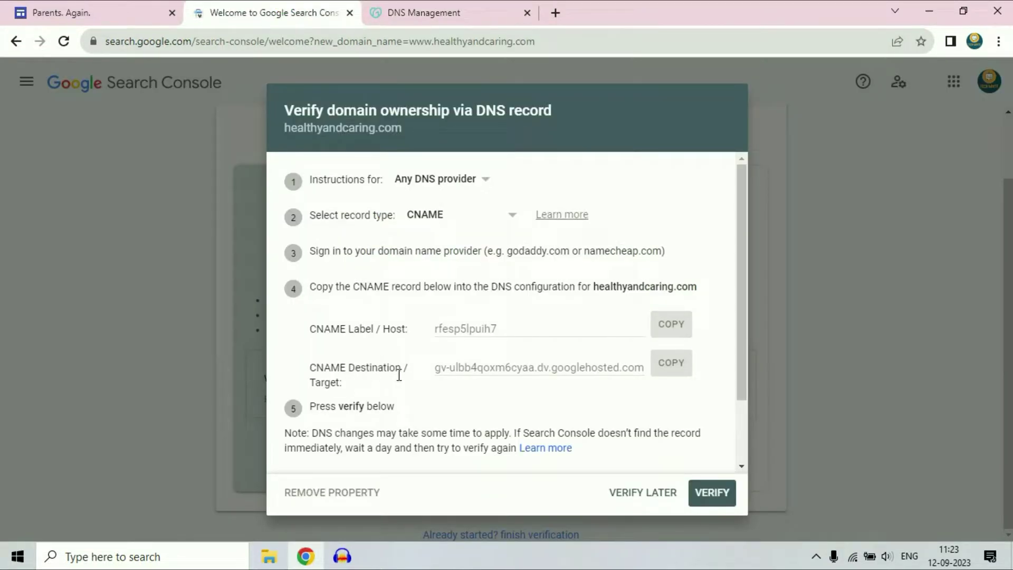
pyautogui.click(669, 363)
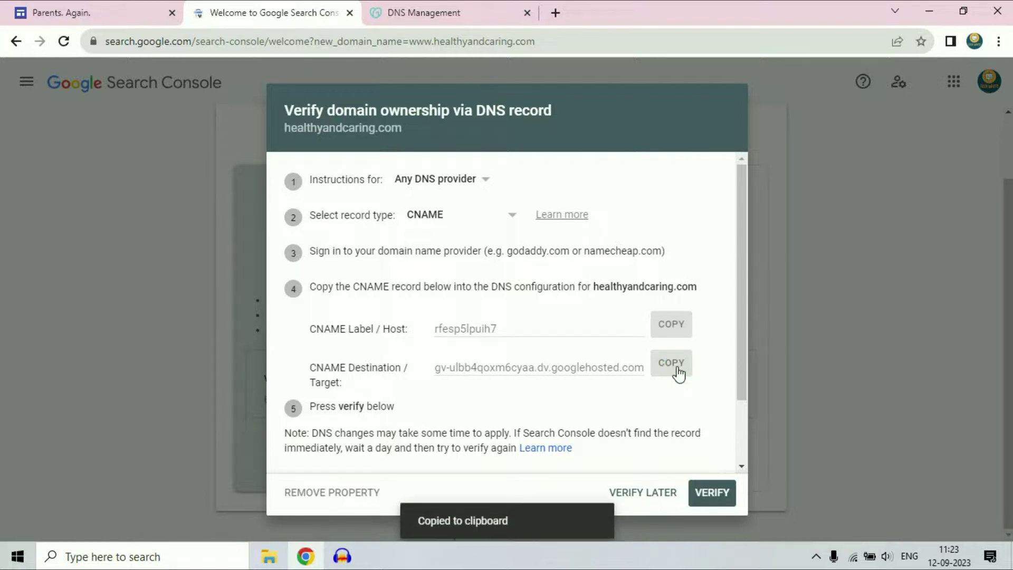
pyautogui.click(442, 7)
pyautogui.click(645, 274)
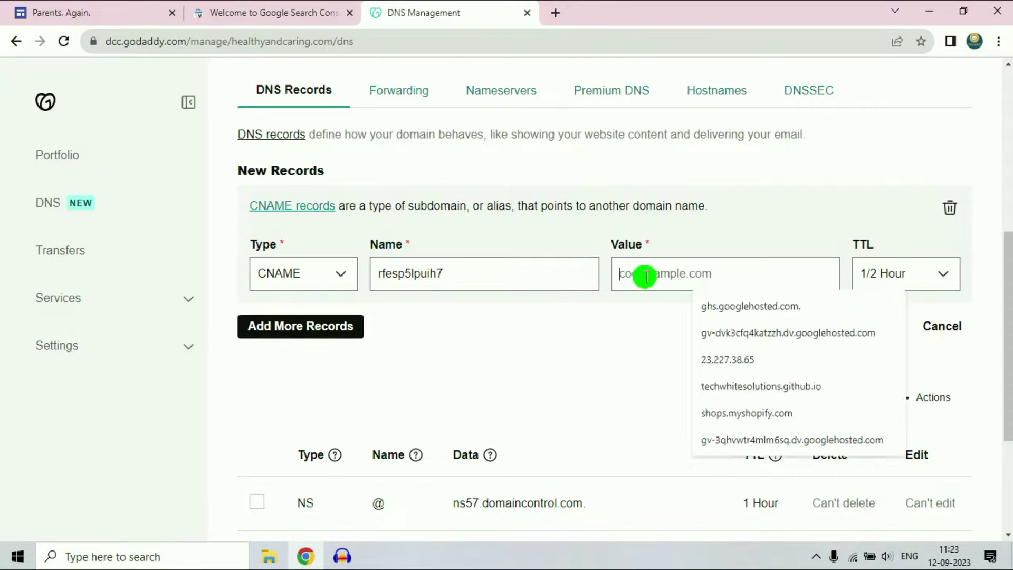
pyautogui.rightClick(645, 275)
pyautogui.click(689, 395)
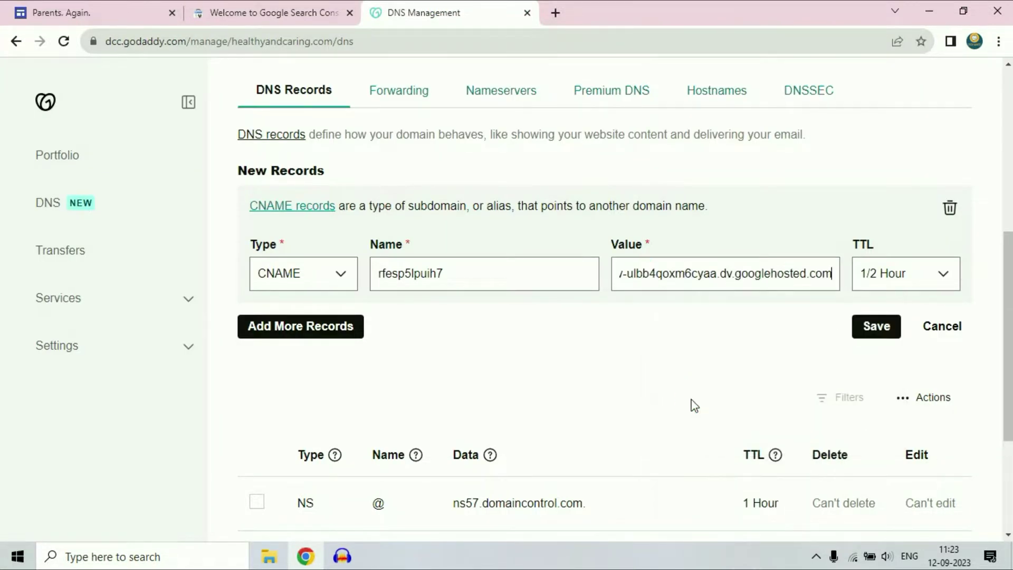
pyautogui.click(681, 362)
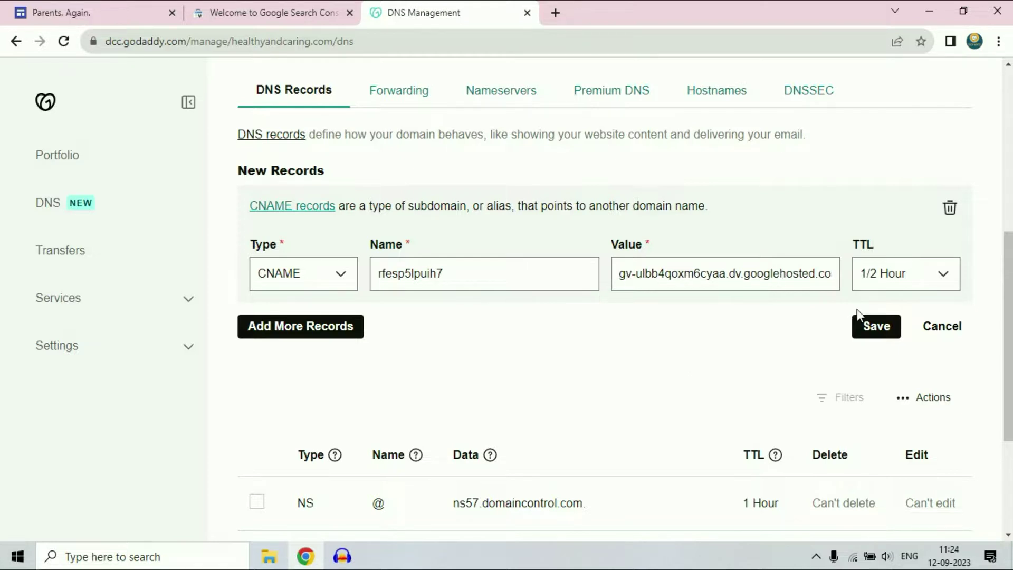
pyautogui.click(876, 330)
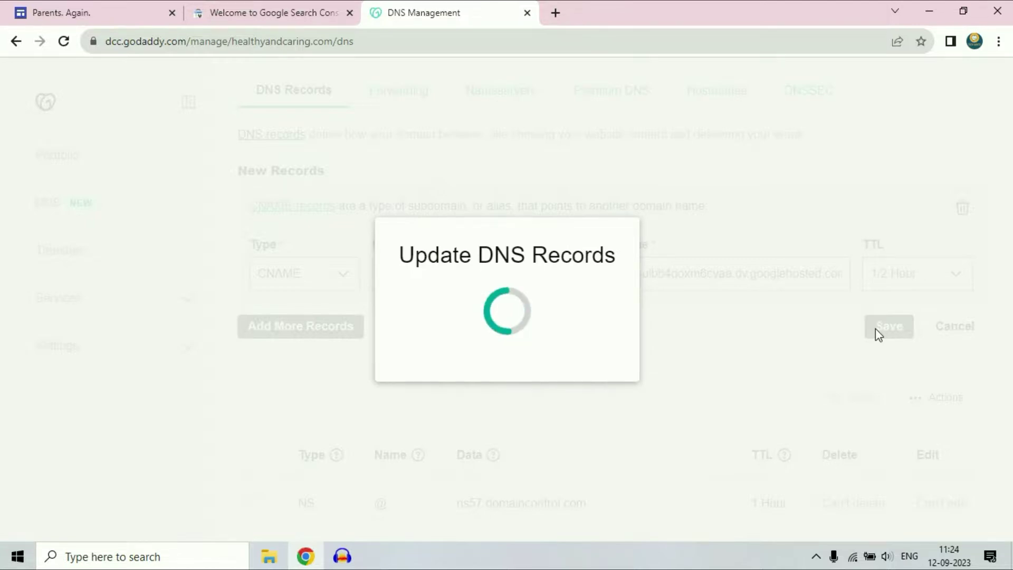
# Reload GoDaddy's DNS records to confirm the CNAME pointing to googlehosted.com is listed
pyautogui.click(973, 83)
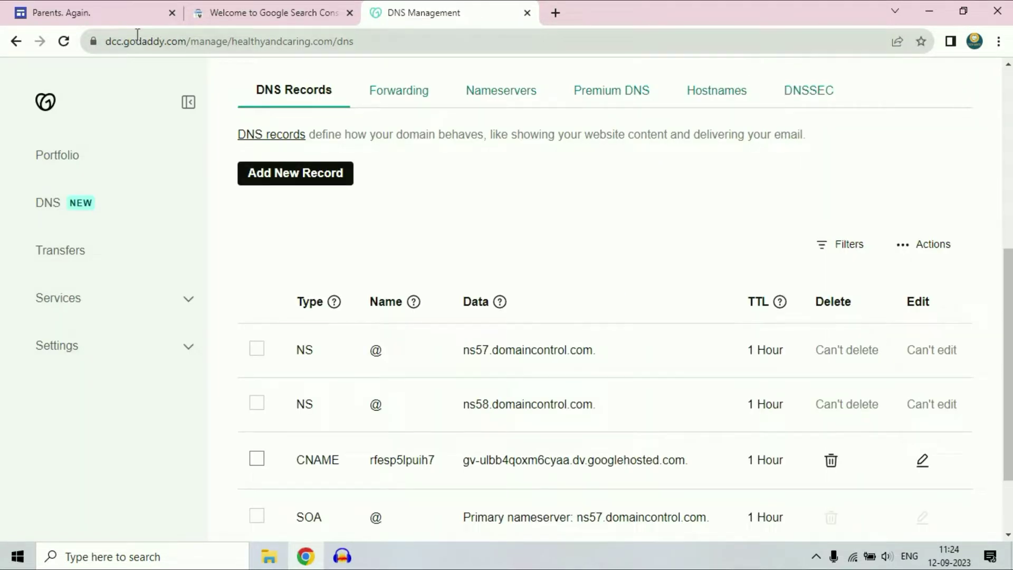
pyautogui.click(63, 43)
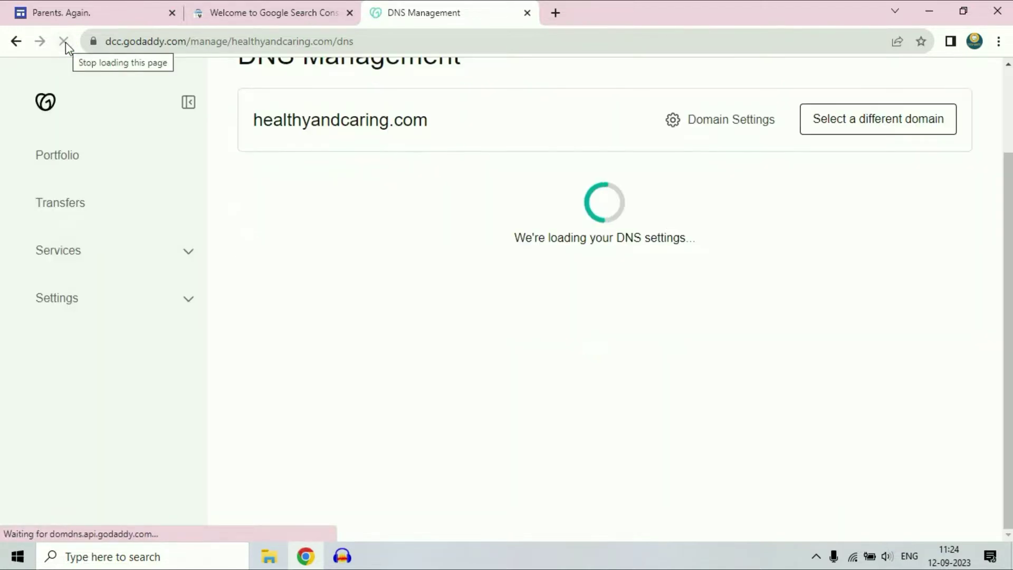
pyautogui.scroll(-1, 683, 283)
pyautogui.scroll(-1, 684, 283)
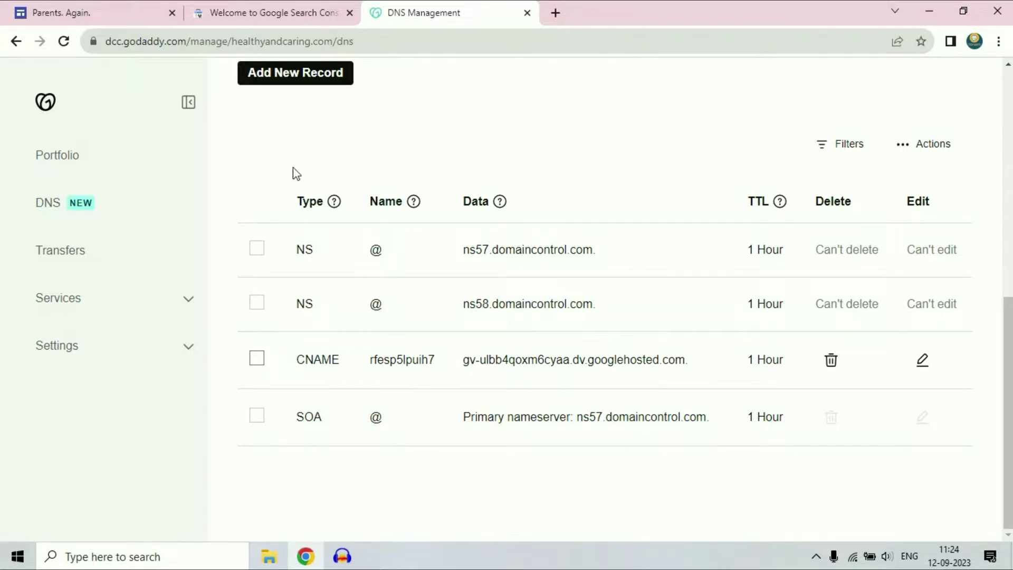
pyautogui.click(248, 11)
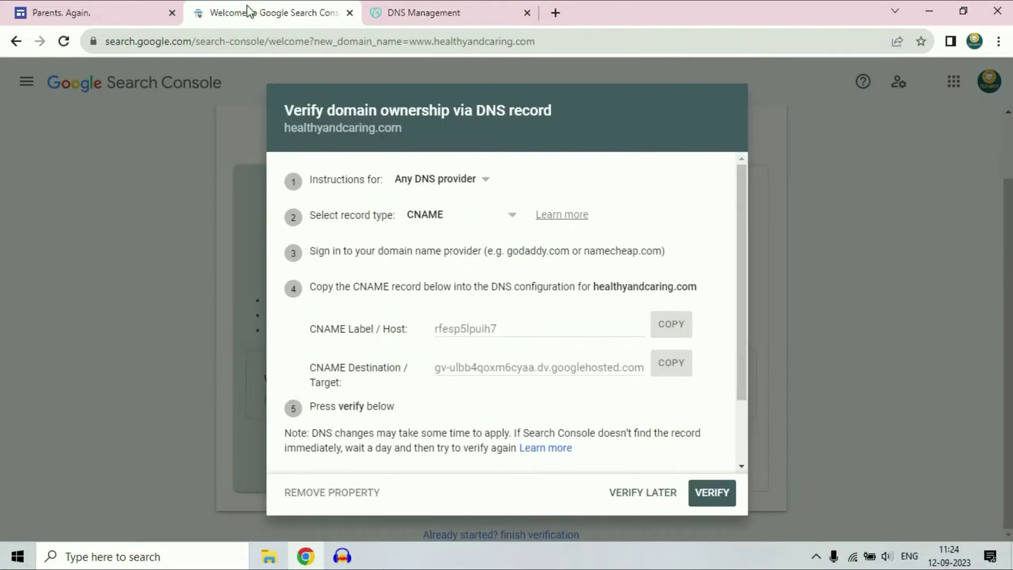
# Verify healthyandcaring.com ownership via the CNAME record and open the property's Overview
pyautogui.click(740, 393)
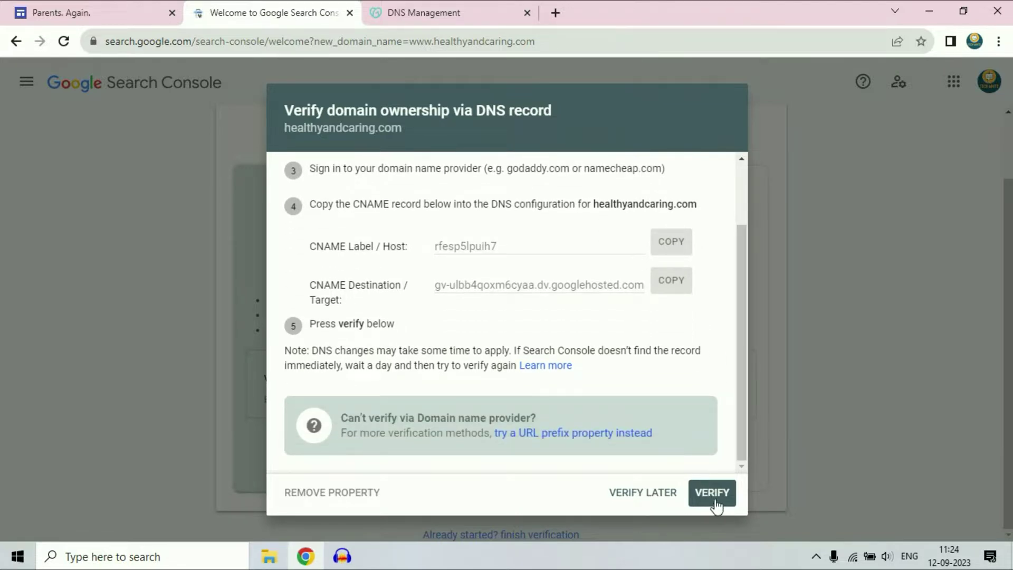
pyautogui.click(715, 494)
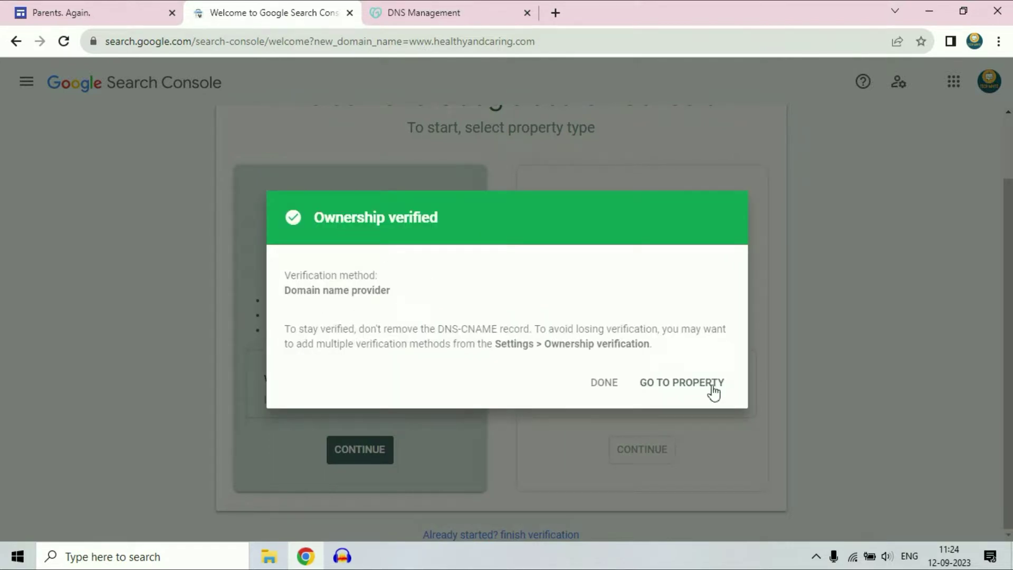
pyautogui.click(665, 388)
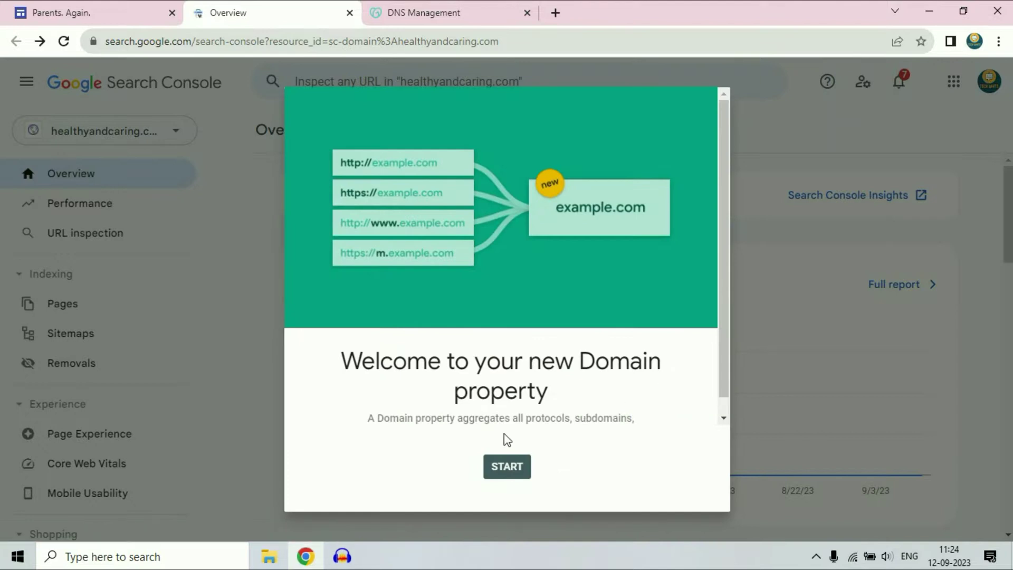
pyautogui.click(506, 467)
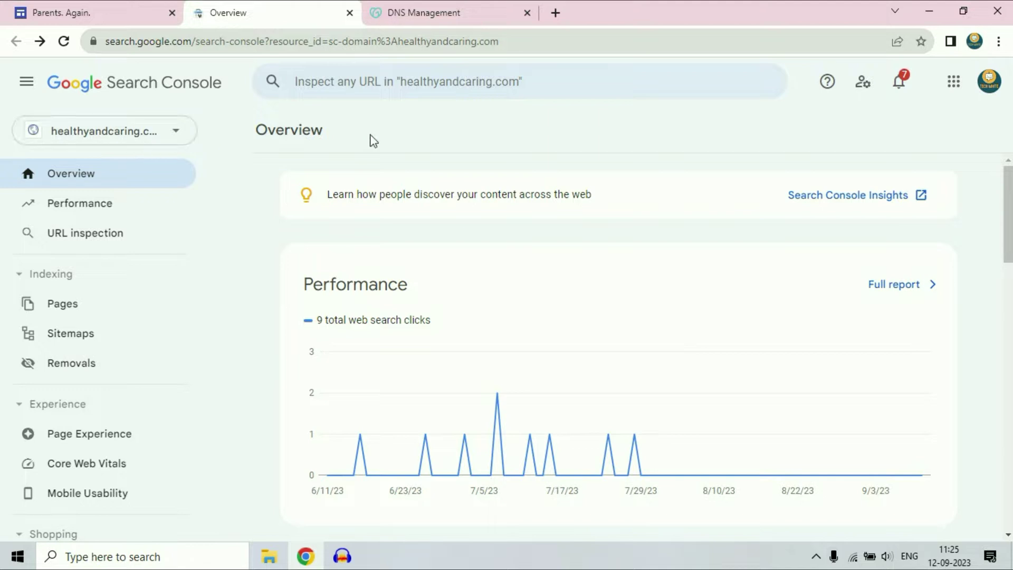
# Cancel and restart Sites custom domain setup, pasting healthyandcaring.com, now accepted as verified
pyautogui.click(135, 18)
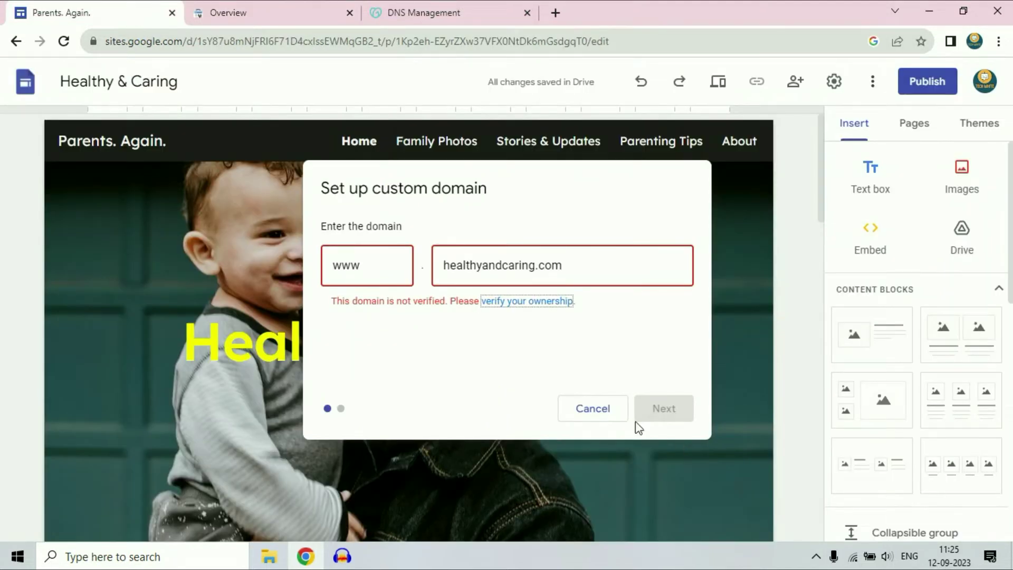
pyautogui.click(608, 416)
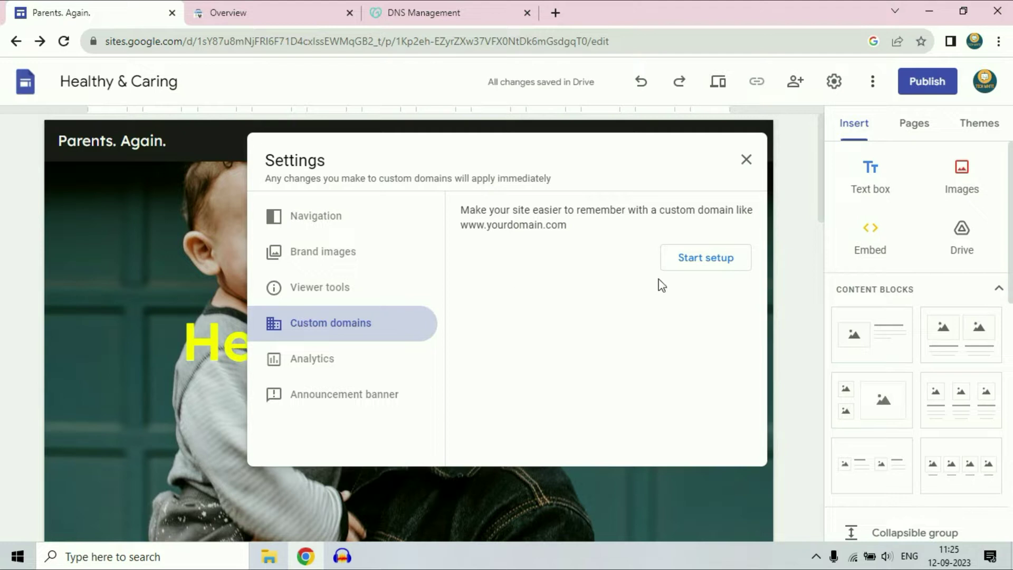
pyautogui.click(708, 261)
pyautogui.click(479, 265)
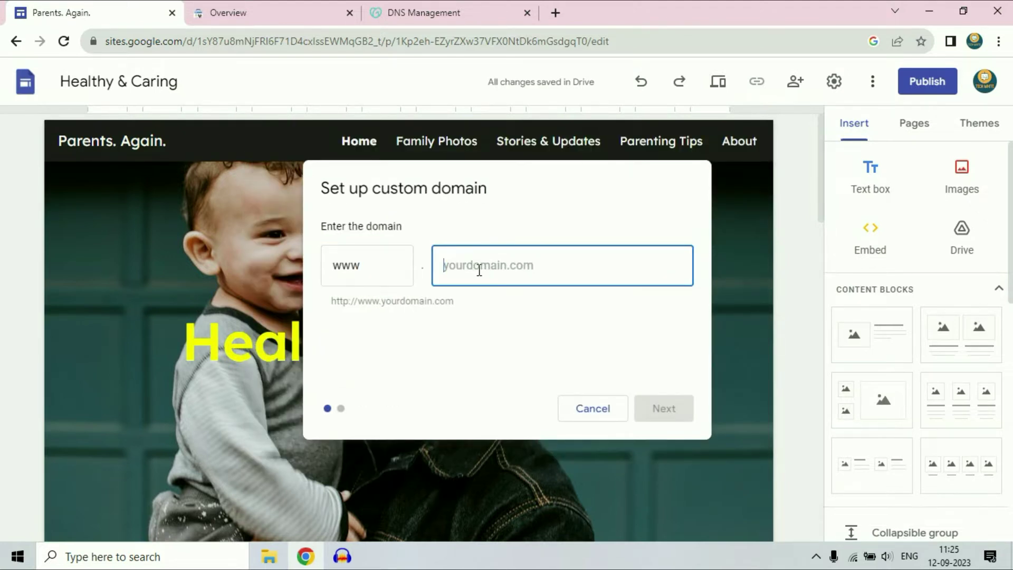
pyautogui.hotkey('ctrl', 'v')
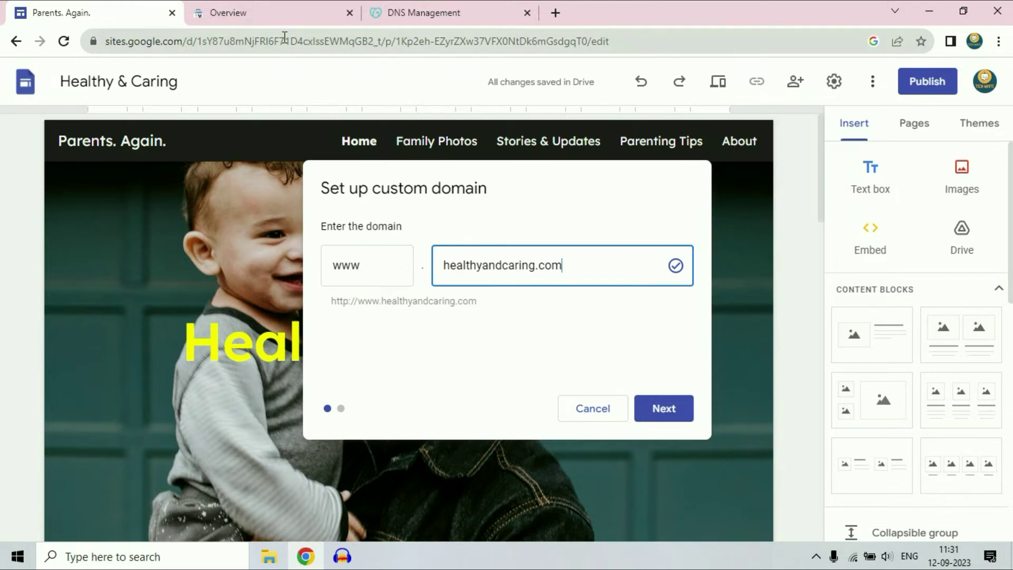
pyautogui.click(286, 5)
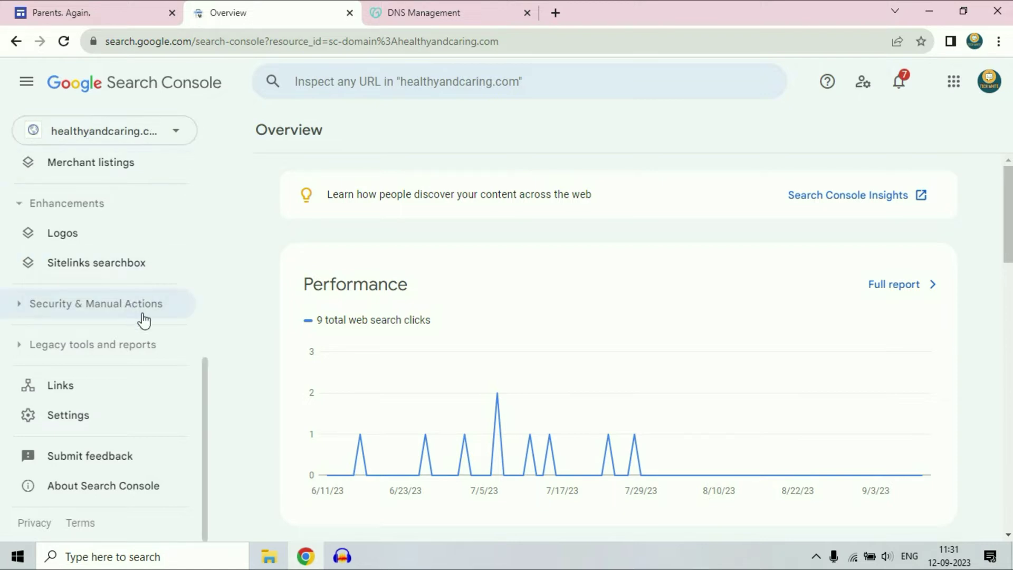
# In the property Settings, choose Remove Property for healthyandcaring.com, added September 12, 2023
pyautogui.click(90, 418)
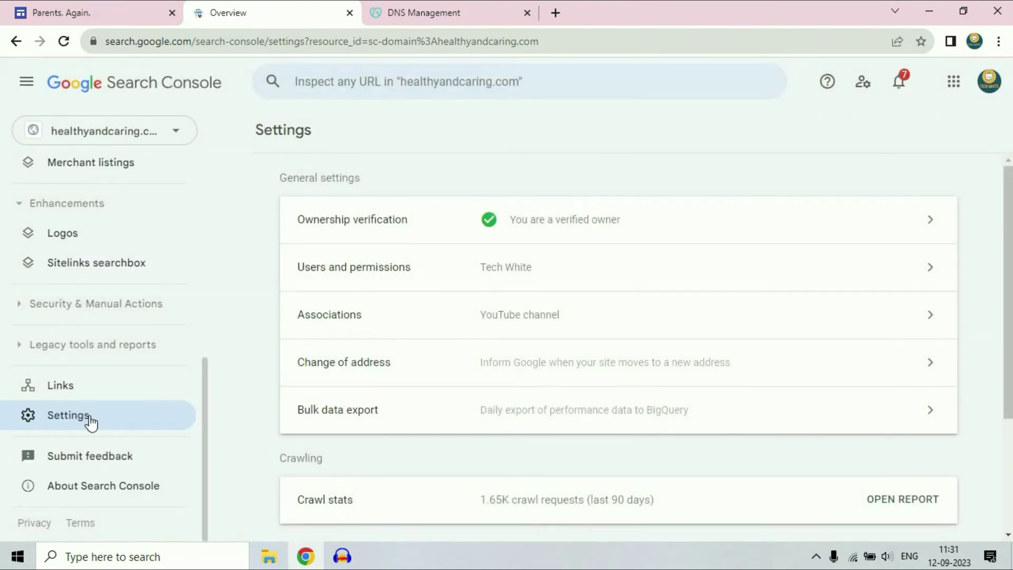
pyautogui.scroll(-3, 583, 294)
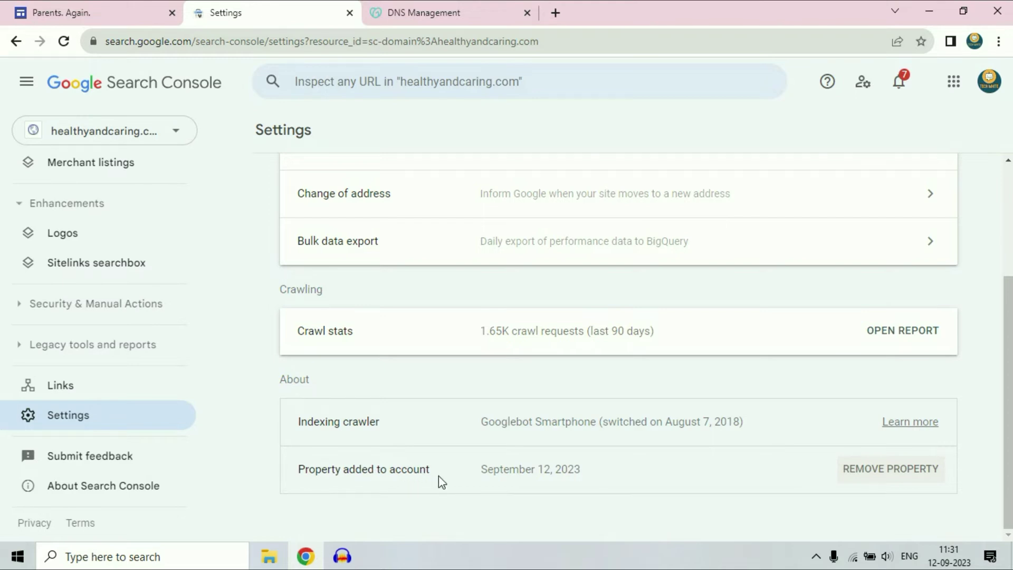
pyautogui.moveTo(440, 476); pyautogui.dragTo(597, 475)
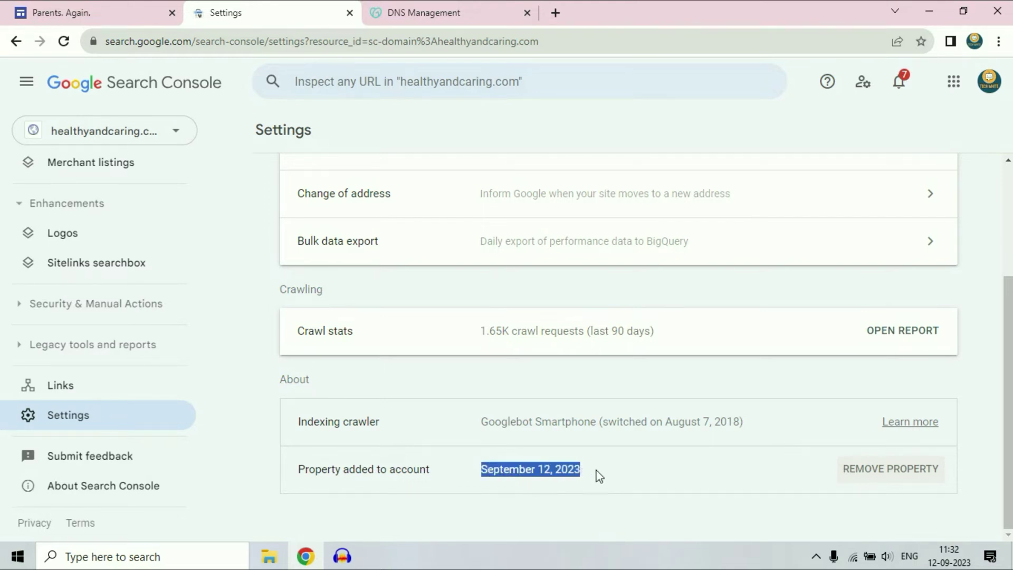
pyautogui.click(596, 475)
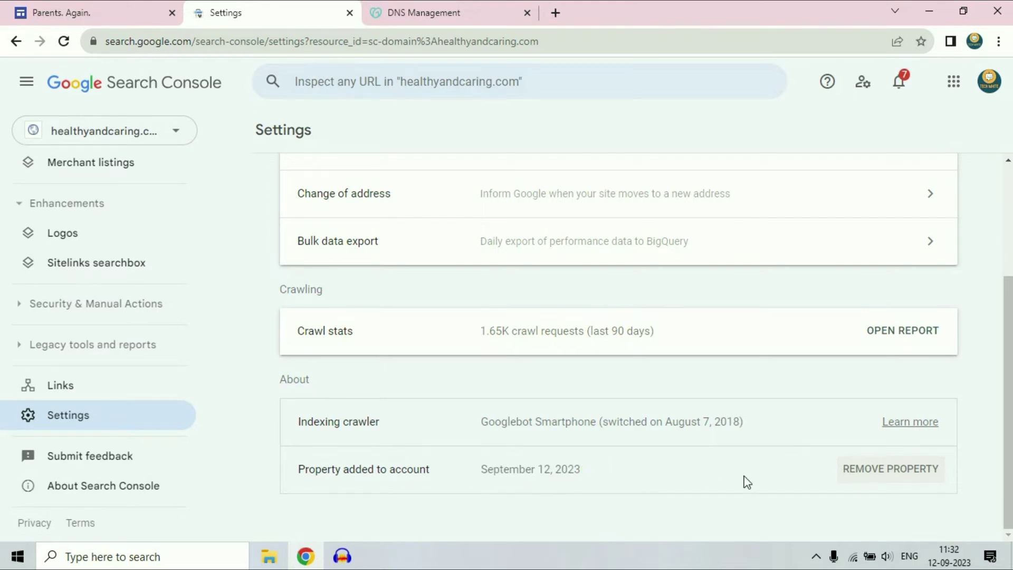
pyautogui.click(893, 476)
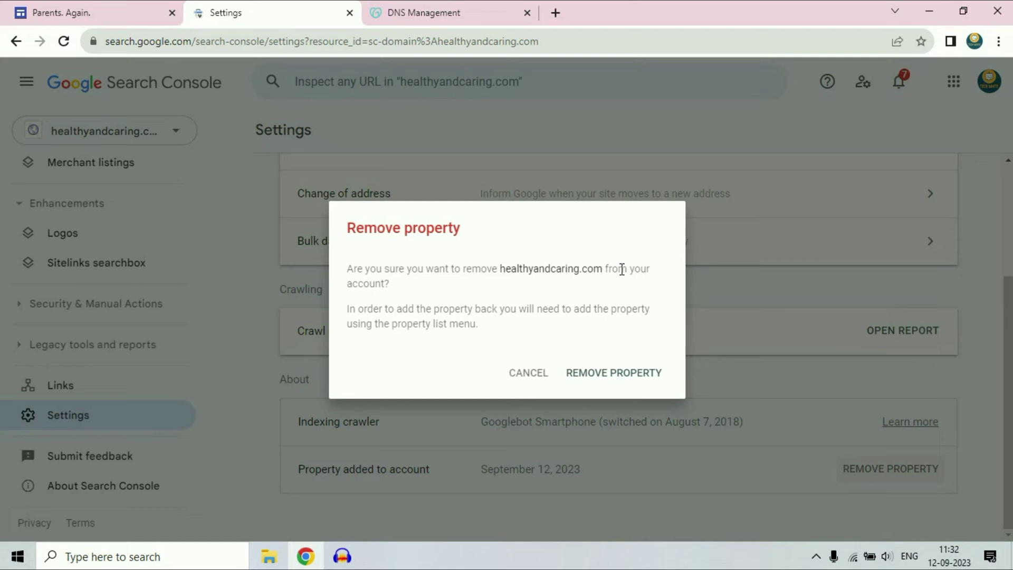
pyautogui.moveTo(502, 269)
pyautogui.mouseDown()
pyautogui.moveTo(600, 270)
pyautogui.moveTo(503, 270)
pyautogui.mouseUp()
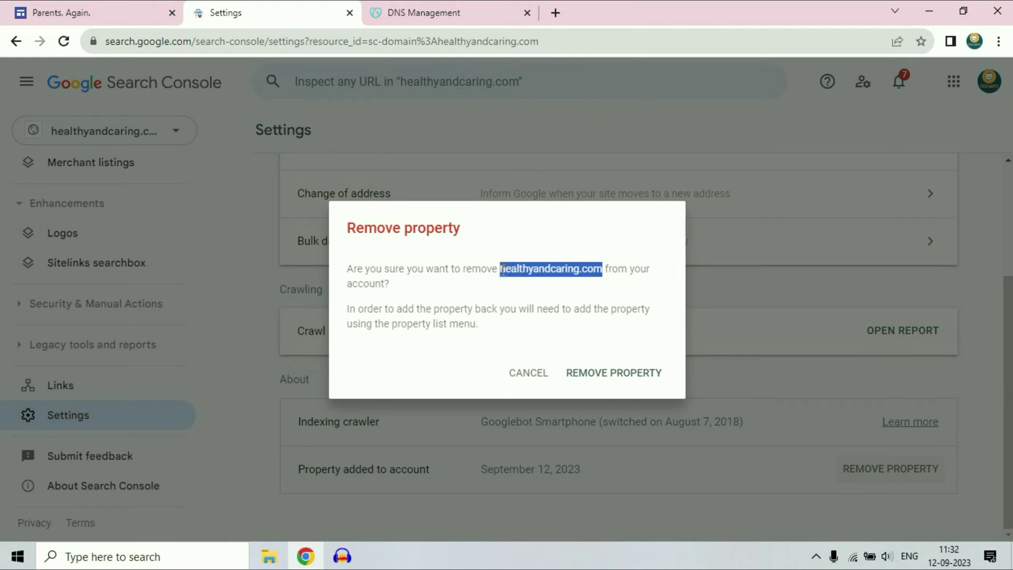
pyautogui.click(578, 254)
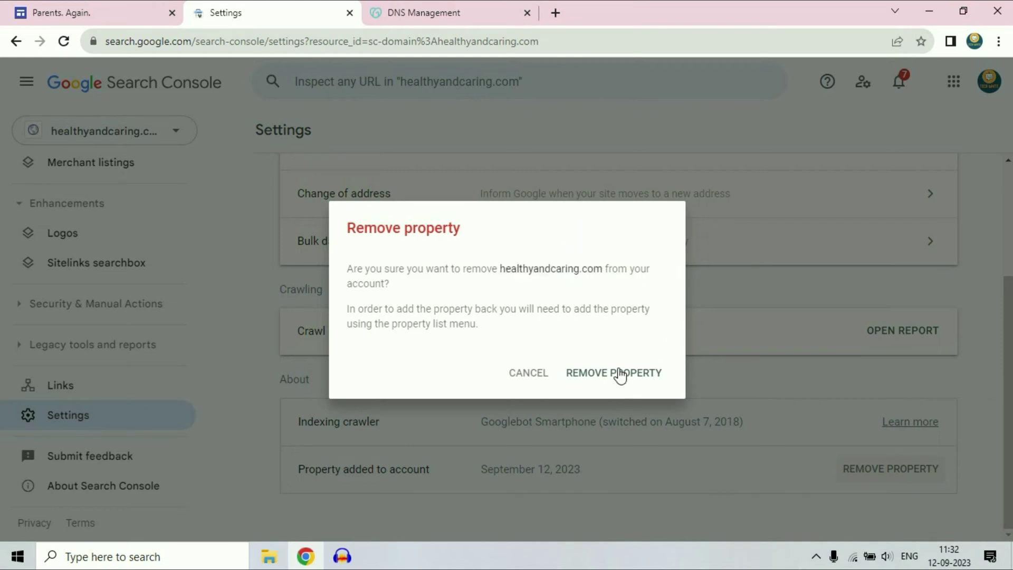